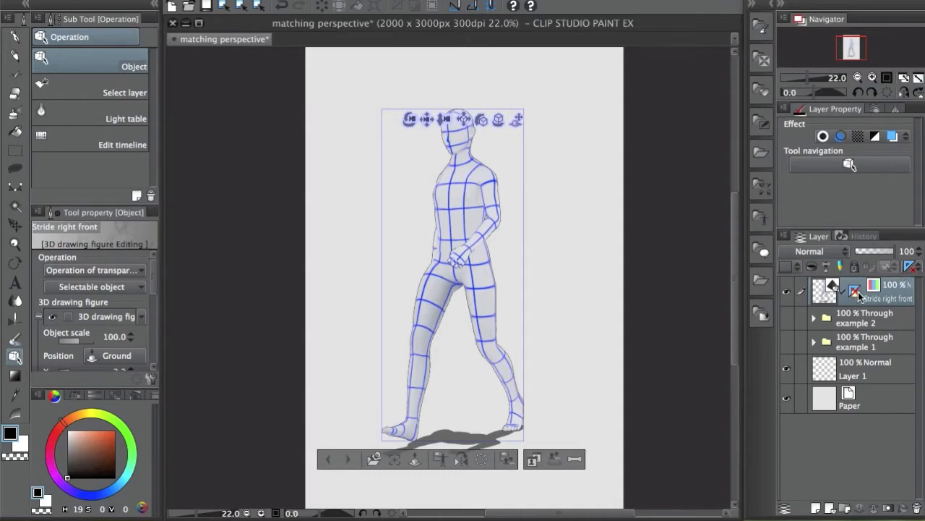
Show the walking figure's perspective ruler and ground grid, then orbit the camera to view it from above
{"action": "left_click", "coordinate": [856, 291]}
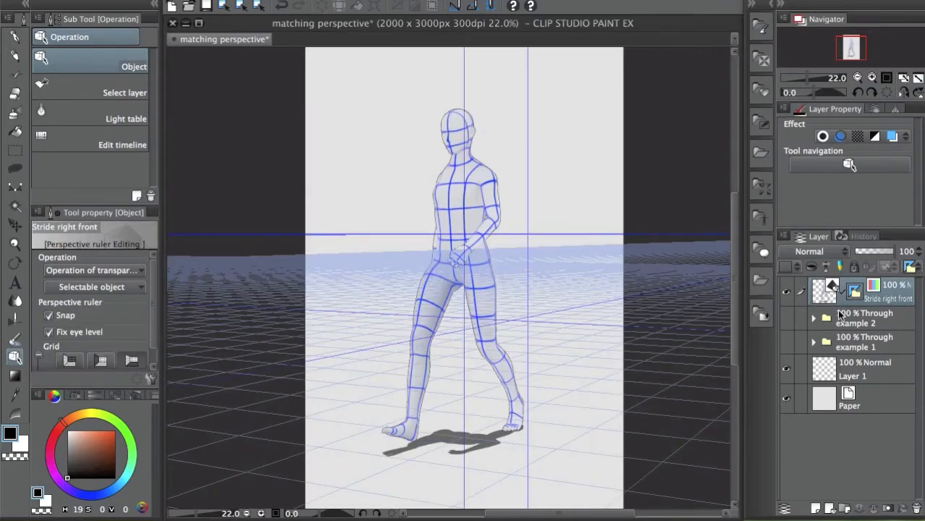
{"action": "left_click", "coordinate": [839, 301]}
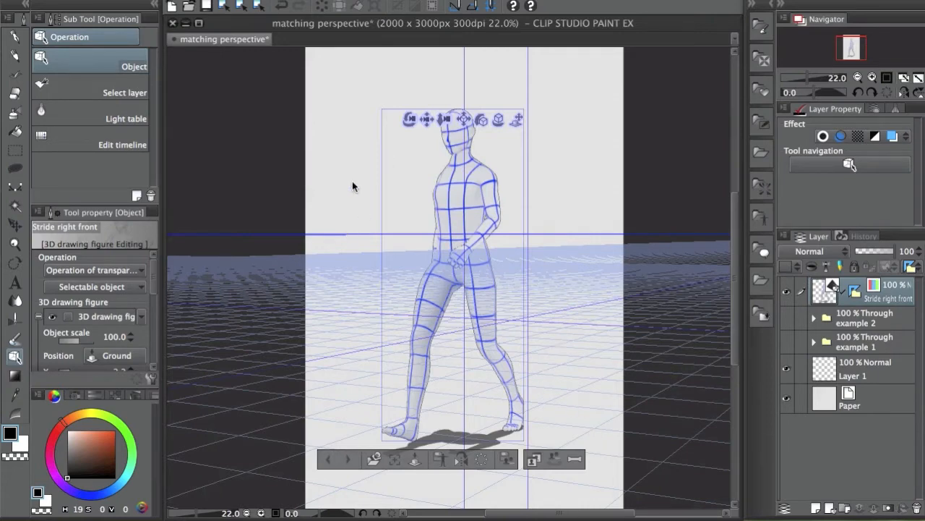
{"action": "left_click_drag", "start_coordinate": [349, 150], "coordinate": [399, 135]}
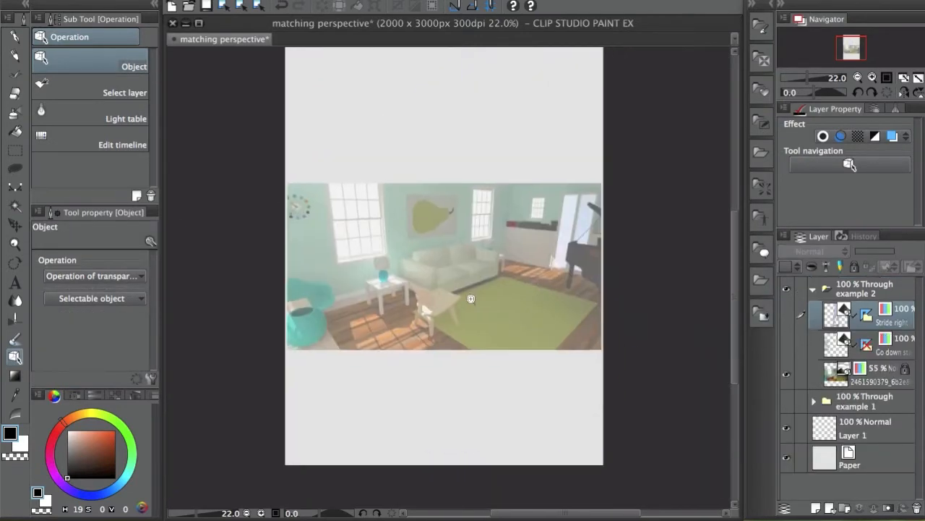
Zoom the canvas, toggle the room photo's visibility and reselect the striding 3D figure
{"action": "scroll", "coordinate": [547, 292], "scroll_direction": "up", "scroll_amount": 3}
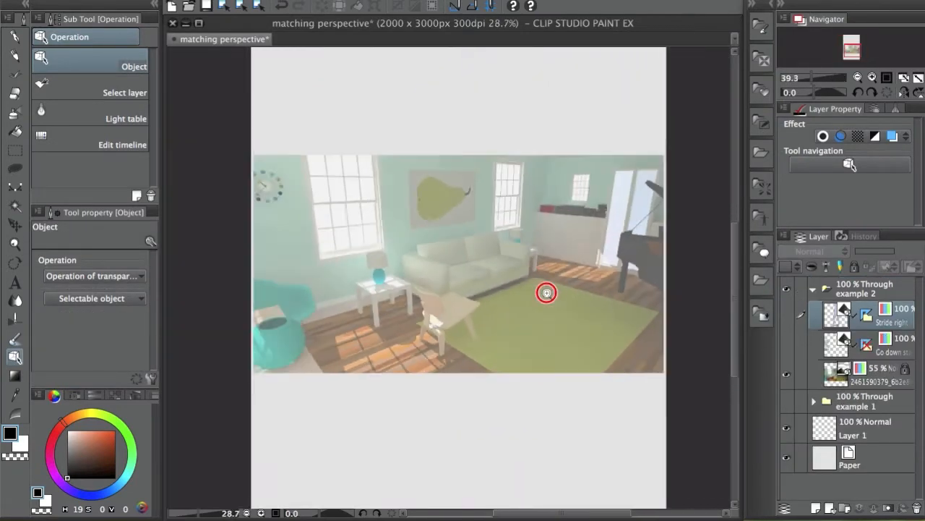
{"action": "scroll", "coordinate": [547, 292], "scroll_direction": "down", "scroll_amount": 2}
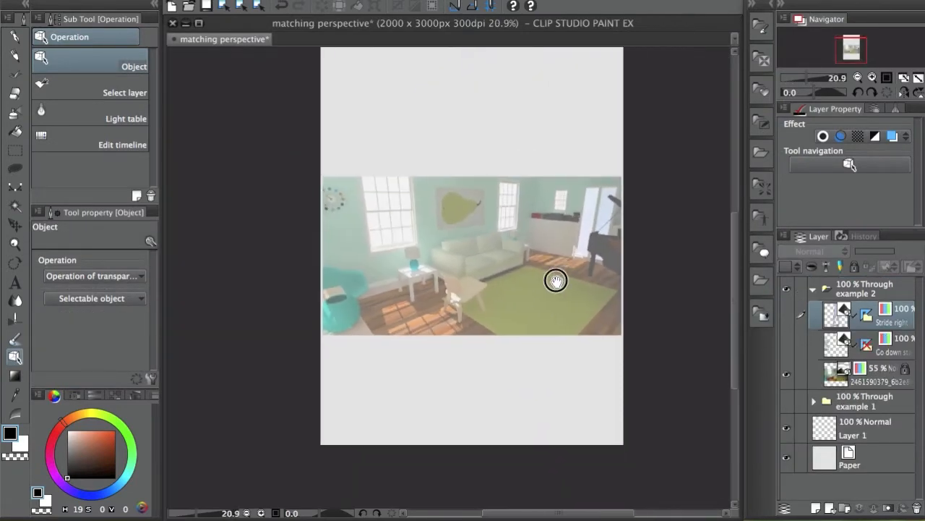
{"action": "scroll", "coordinate": [542, 274], "scroll_direction": "up", "scroll_amount": 2}
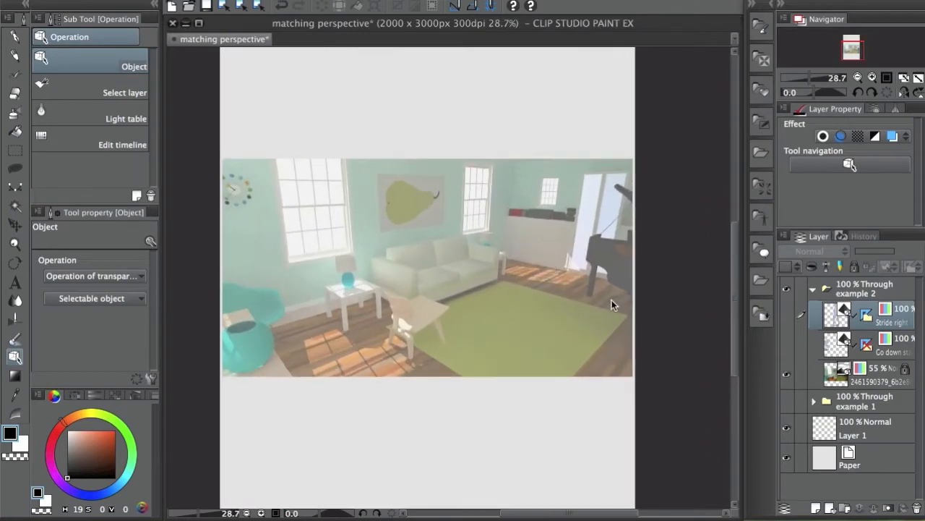
{"action": "left_click", "coordinate": [789, 378]}
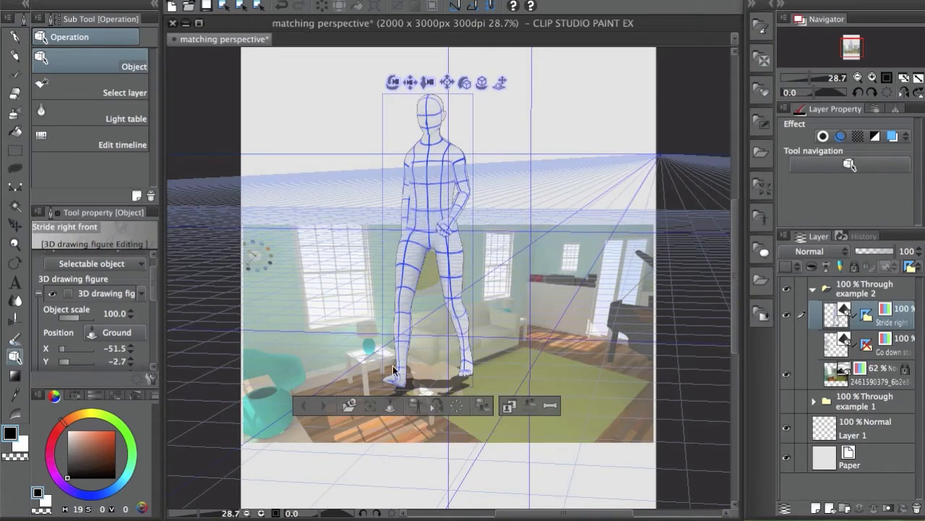
{"action": "left_click", "coordinate": [866, 318]}
{"action": "left_click", "coordinate": [833, 324]}
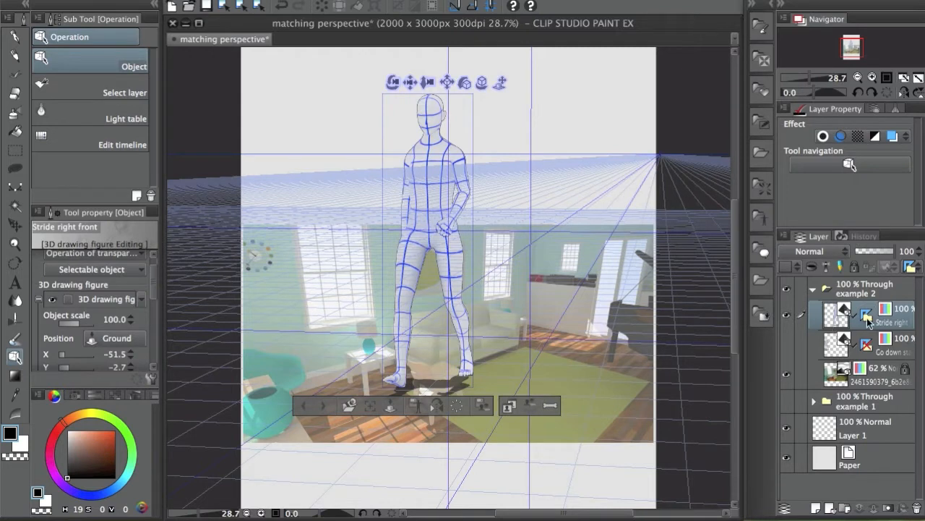
Select the figure's perspective ruler, toggle its grid off and on, and uncheck Fix eye level
{"action": "left_click", "coordinate": [866, 318]}
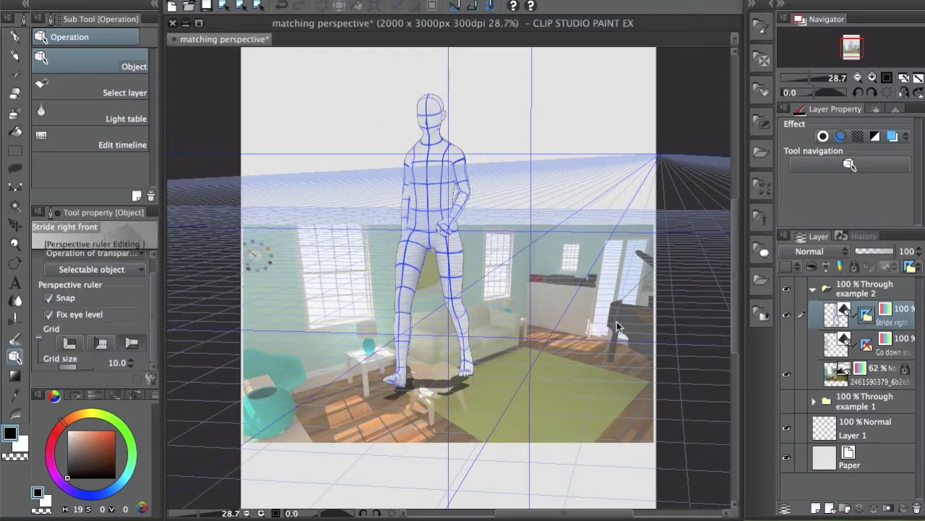
{"action": "mouse_move", "coordinate": [153, 307]}
{"action": "left_mouse_down"}
{"action": "mouse_move", "coordinate": [156, 288]}
{"action": "mouse_move", "coordinate": [151, 303]}
{"action": "left_mouse_up"}
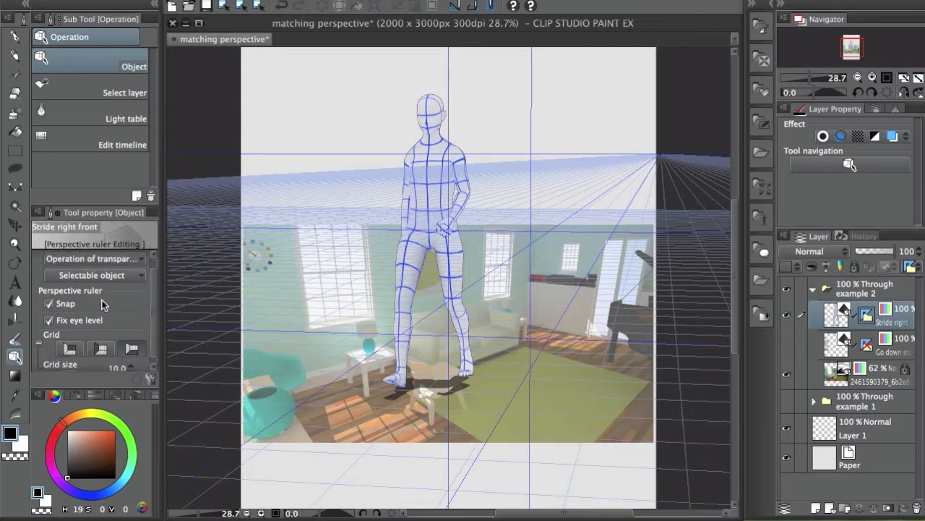
{"action": "scroll", "coordinate": [155, 311], "scroll_direction": "down", "scroll_amount": 1}
{"action": "left_click", "coordinate": [133, 348]}
{"action": "left_click", "coordinate": [133, 346]}
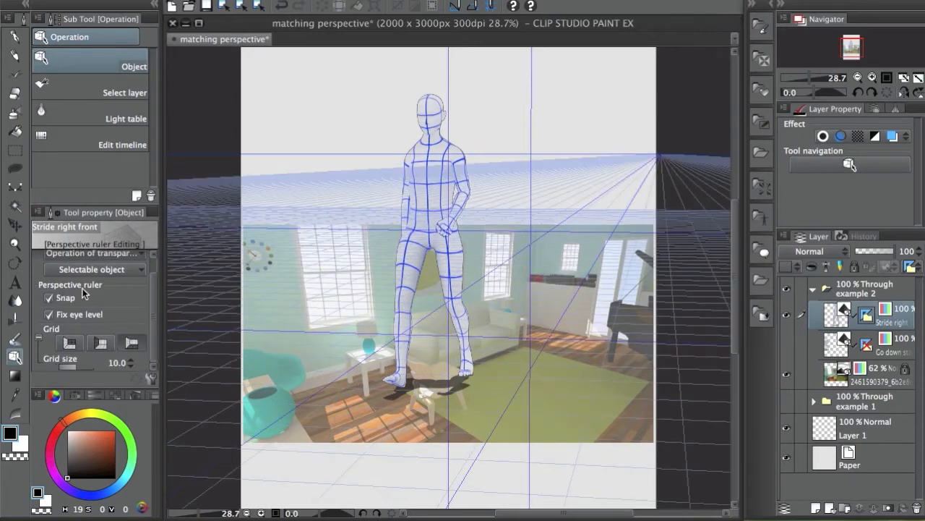
{"action": "left_click", "coordinate": [49, 316]}
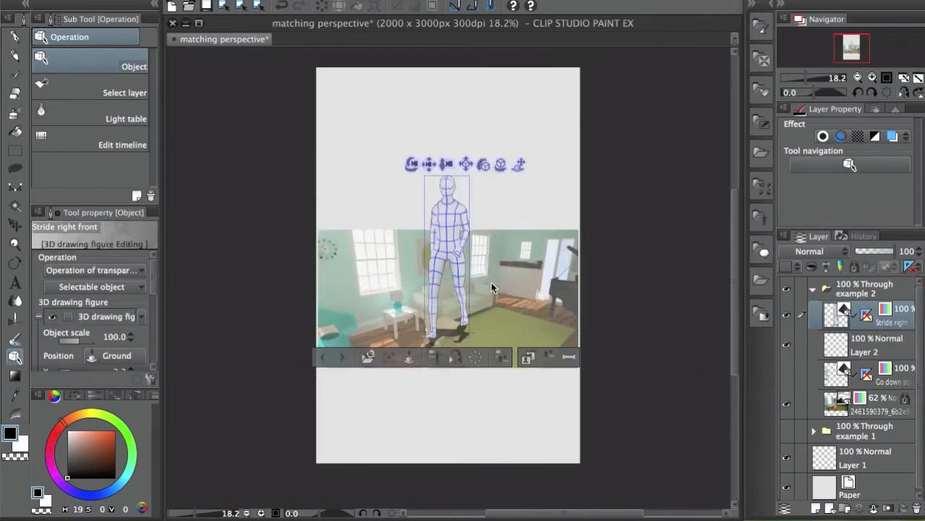
Move the 3D figure right and down onto the room photo's rug
{"action": "left_click", "coordinate": [502, 282]}
{"action": "scroll", "coordinate": [502, 282], "scroll_direction": "up", "scroll_amount": 2}
{"action": "left_click", "coordinate": [414, 145]}
{"action": "scroll", "coordinate": [414, 145], "scroll_direction": "up", "scroll_amount": 1}
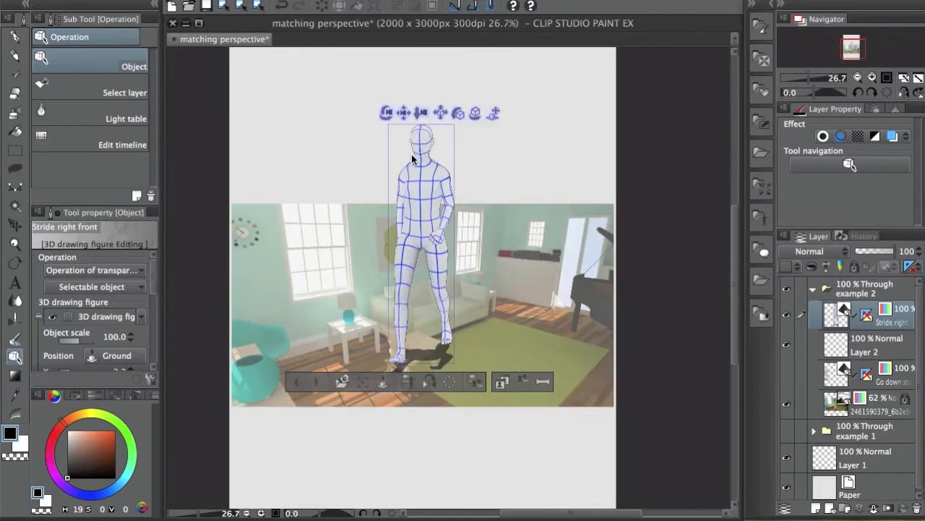
{"action": "left_click_drag", "start_coordinate": [414, 148], "coordinate": [443, 166]}
{"action": "left_click_drag", "start_coordinate": [506, 311], "coordinate": [509, 313]}
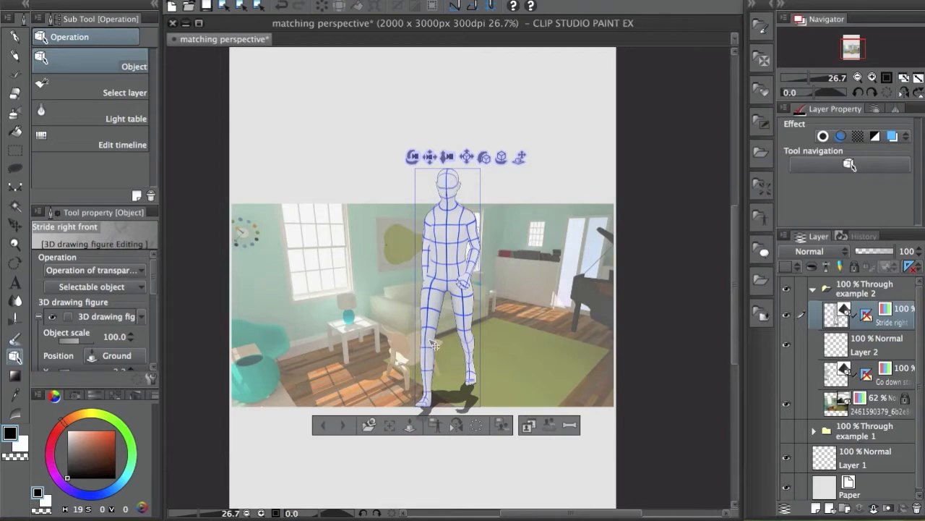
Show the figure's perspective ruler lines and reveal their editing handles
{"action": "left_click", "coordinate": [866, 315]}
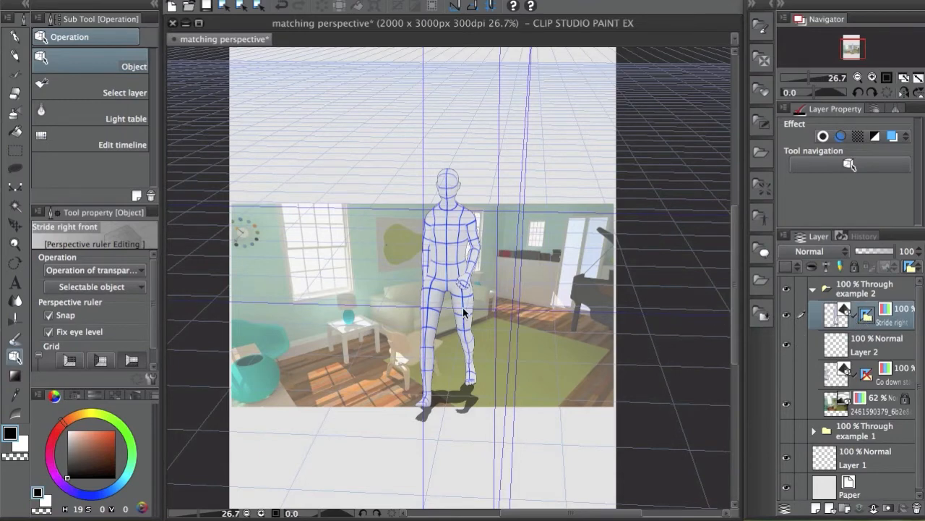
{"action": "scroll", "coordinate": [464, 304], "scroll_direction": "up", "scroll_amount": 2}
{"action": "left_click", "coordinate": [485, 311]}
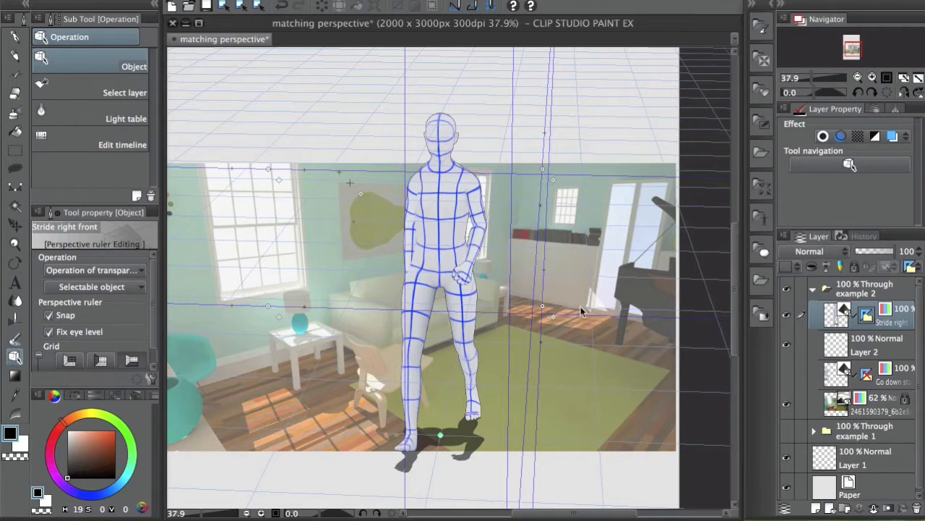
Drag the perspective guide lines to match the room's vanishing lines and the rug edge
{"action": "left_click_drag", "start_coordinate": [542, 306], "coordinate": [553, 357]}
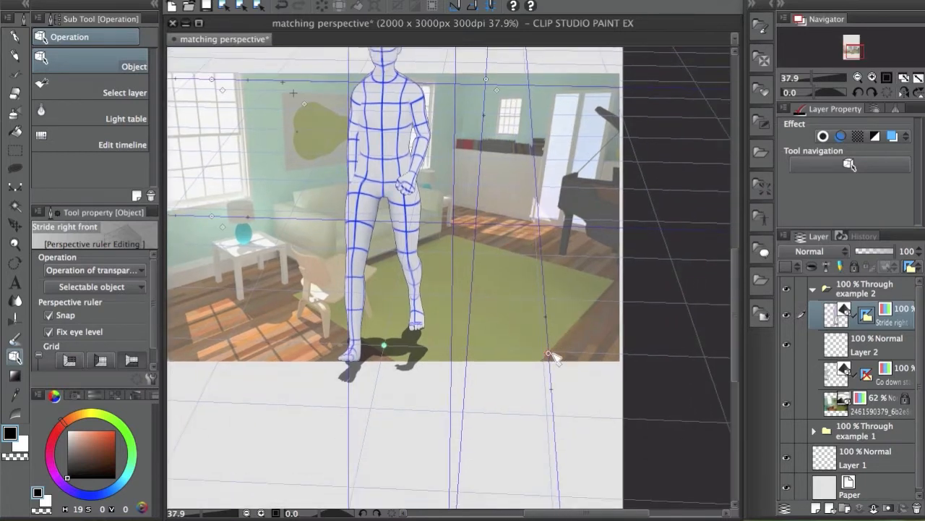
{"action": "left_click_drag", "start_coordinate": [545, 316], "coordinate": [582, 317]}
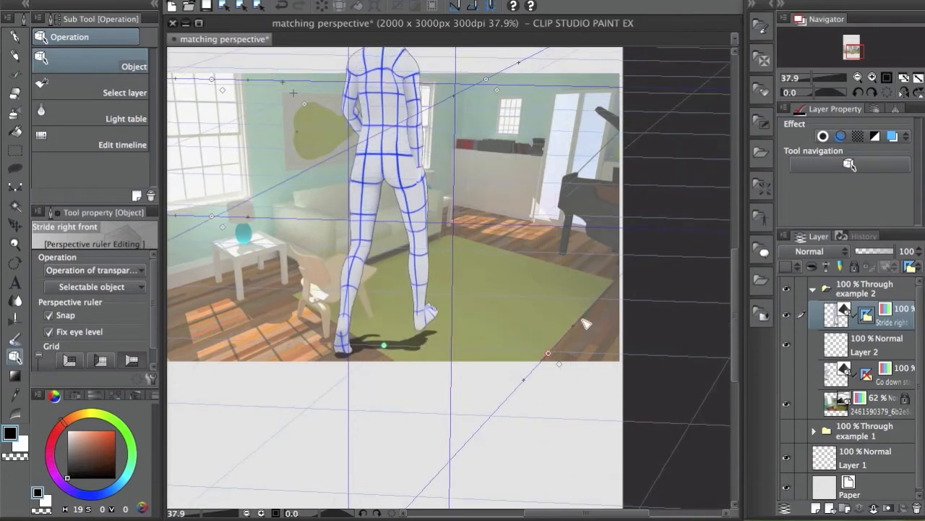
{"action": "left_click_drag", "start_coordinate": [463, 261], "coordinate": [461, 300]}
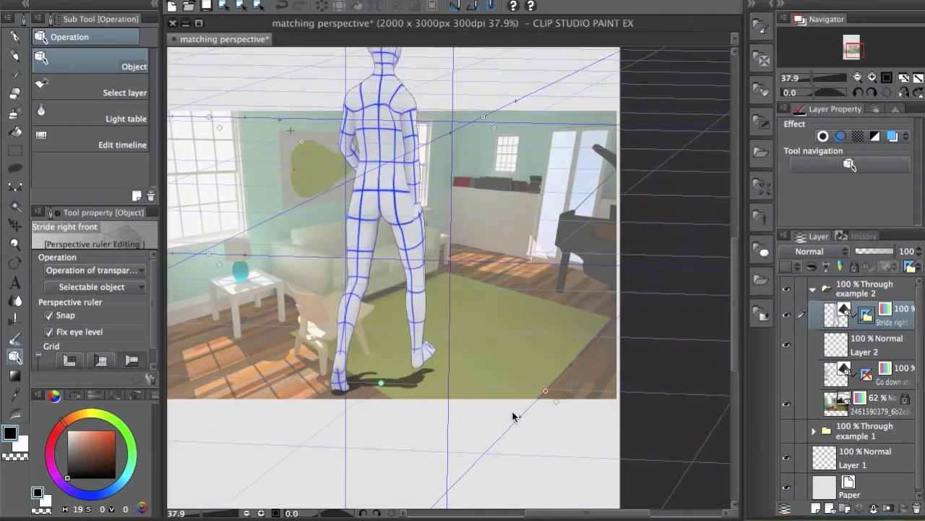
{"action": "left_click_drag", "start_coordinate": [611, 223], "coordinate": [523, 267]}
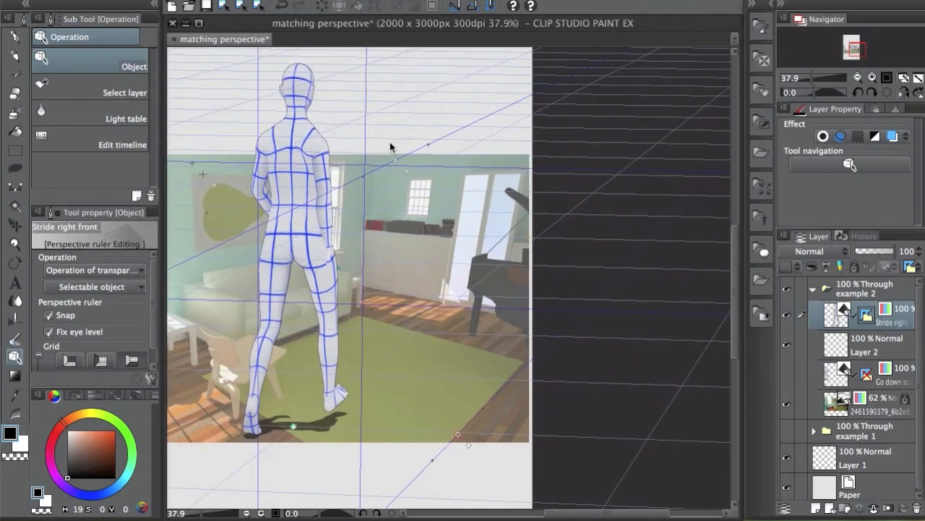
{"action": "left_click_drag", "start_coordinate": [396, 167], "coordinate": [271, 351]}
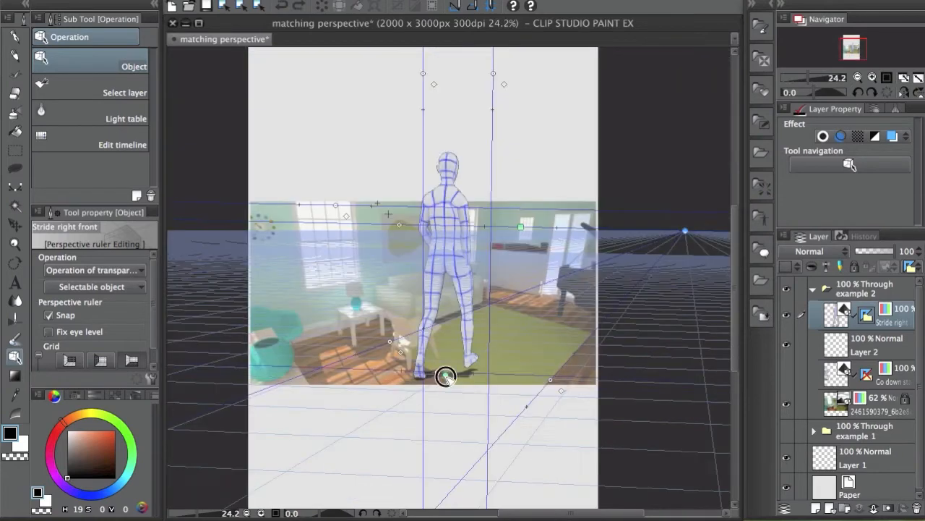
{"action": "left_click_drag", "start_coordinate": [446, 378], "coordinate": [455, 384]}
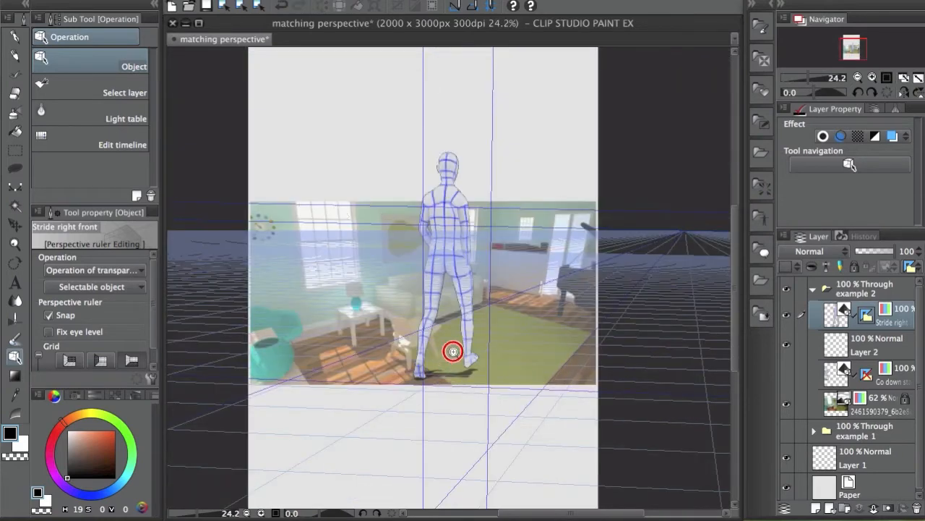
Steepen the lower perspective line and pan the view across the room
{"action": "scroll", "coordinate": [434, 371], "scroll_direction": "up", "scroll_amount": 2}
{"action": "left_click_drag", "start_coordinate": [434, 389], "coordinate": [437, 377]}
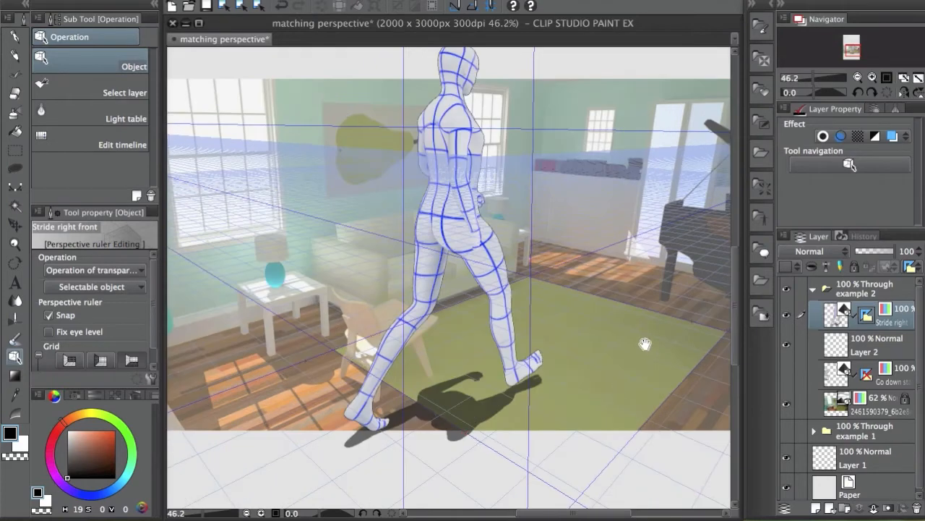
{"action": "scroll", "coordinate": [626, 339], "scroll_direction": "down", "scroll_amount": 2}
{"action": "left_click_drag", "start_coordinate": [601, 339], "coordinate": [574, 326]}
{"action": "left_click_drag", "start_coordinate": [575, 326], "coordinate": [561, 334]}
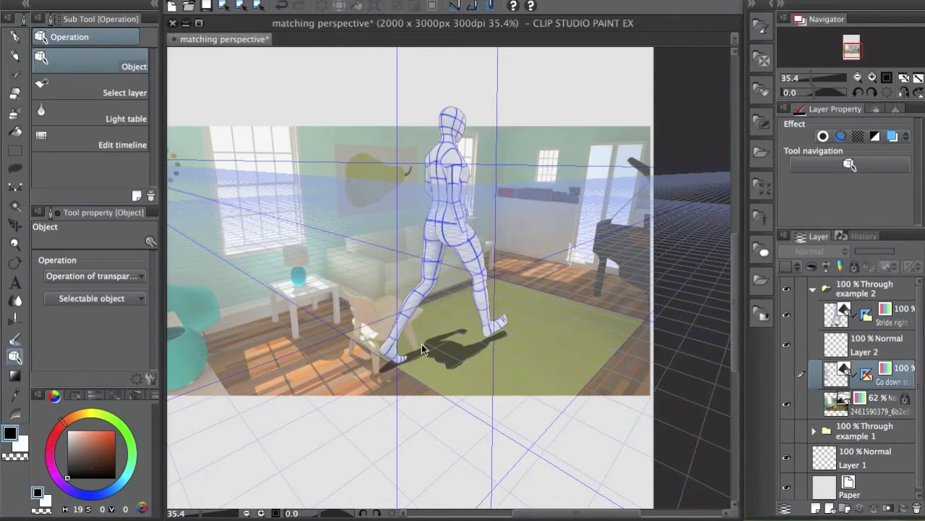
Set the Stride right figure's Object scale to 80, then 50, and move it lower left
{"action": "left_click", "coordinate": [873, 318]}
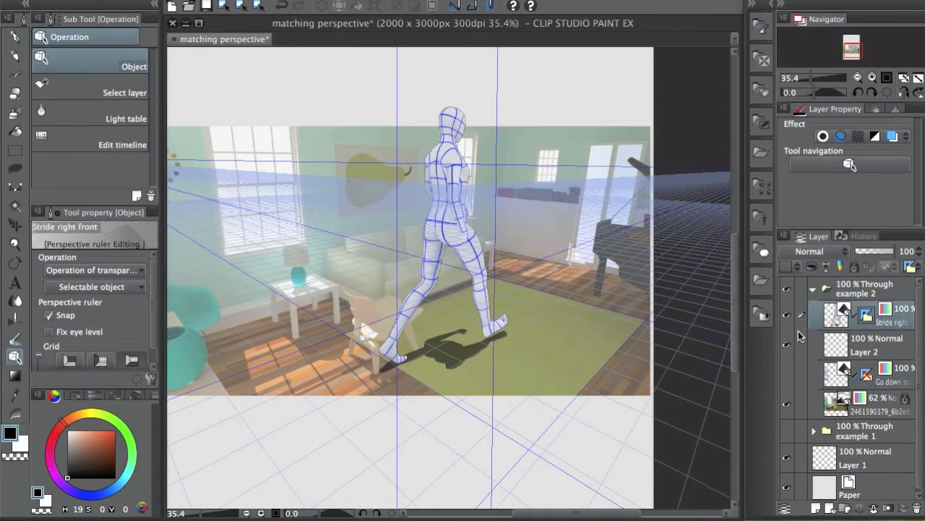
{"action": "left_click", "coordinate": [499, 232]}
{"action": "scroll", "coordinate": [117, 308], "scroll_direction": "down", "scroll_amount": 1}
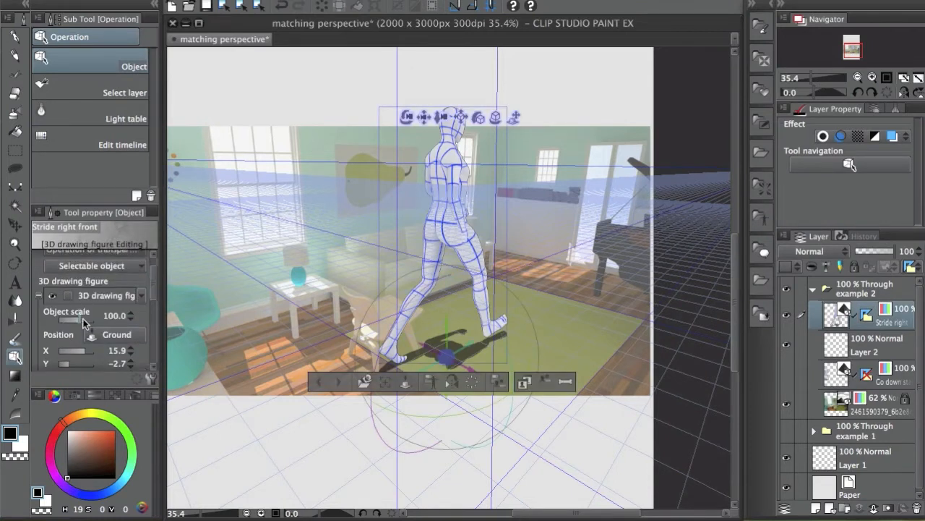
{"action": "left_click", "coordinate": [115, 315]}
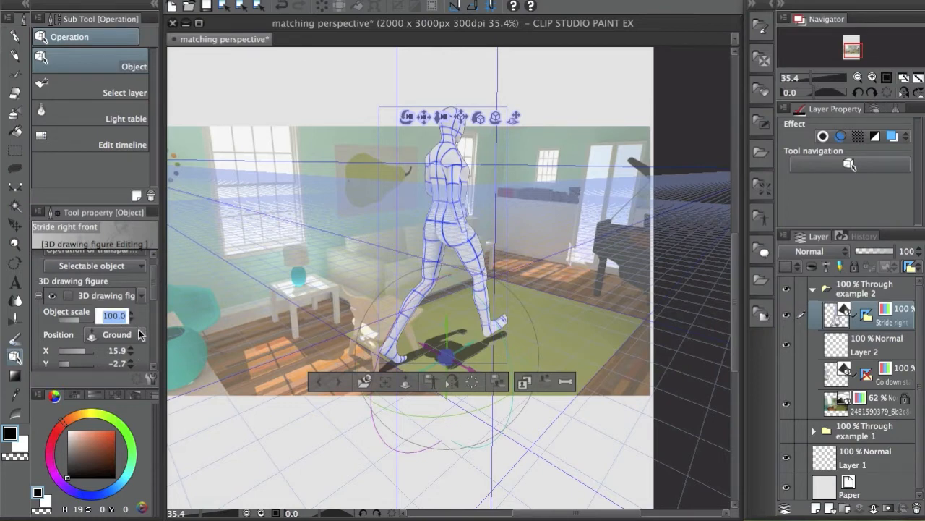
{"action": "type", "text": "80"}
{"action": "key", "text": "Return"}
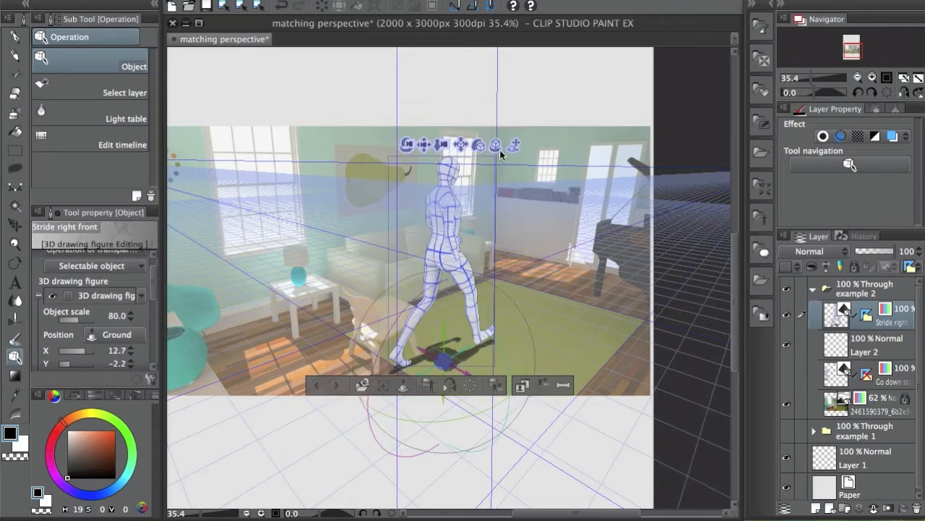
{"action": "left_click", "coordinate": [117, 315]}
{"action": "type", "text": "50"}
{"action": "key", "text": "Return"}
{"action": "left_click_drag", "start_coordinate": [496, 230], "coordinate": [260, 347]}
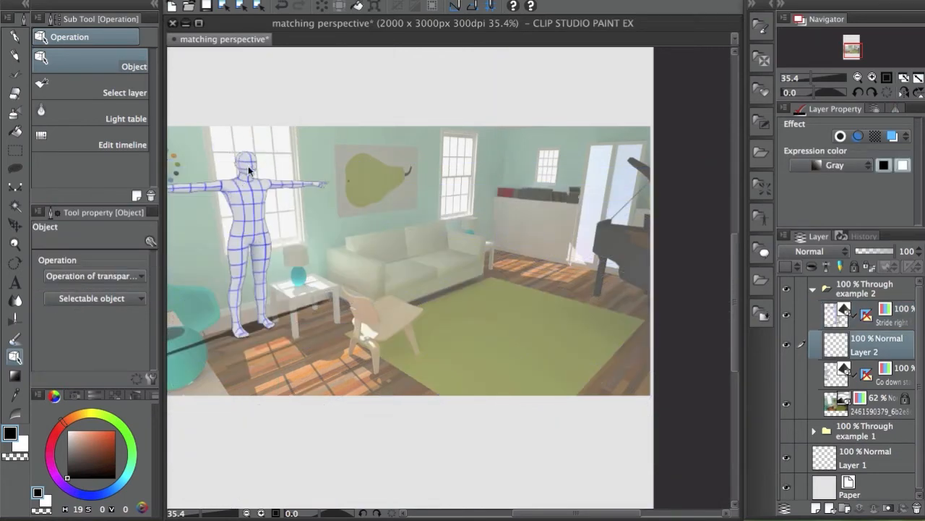
Move the T-pose figure to the middle of the room
{"action": "left_click", "coordinate": [839, 318]}
{"action": "left_click", "coordinate": [302, 165]}
{"action": "left_click_drag", "start_coordinate": [302, 165], "coordinate": [563, 291]}
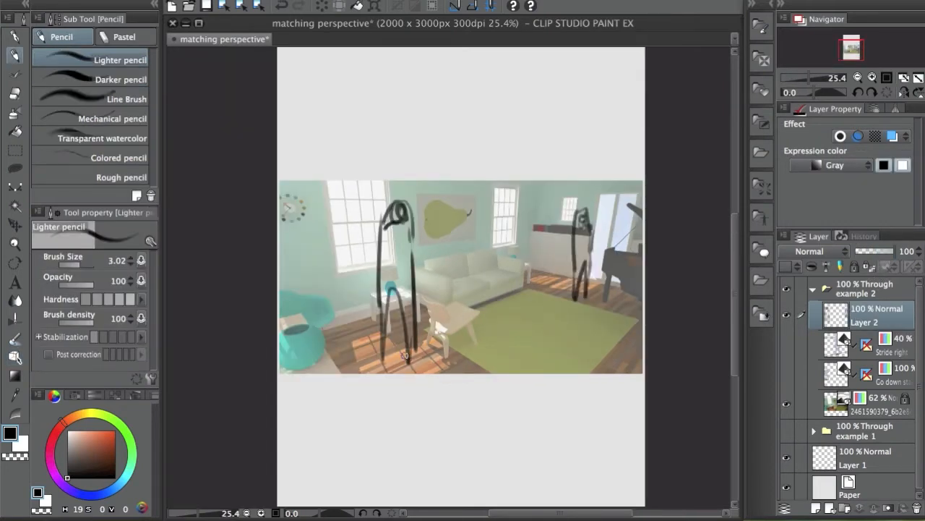
Sketch two pencil strokes beside the figure, then collapse and hide the example 2 folder
{"action": "left_click_drag", "start_coordinate": [383, 229], "coordinate": [369, 289]}
{"action": "mouse_move", "coordinate": [418, 230]}
{"action": "left_mouse_down"}
{"action": "mouse_move", "coordinate": [423, 272]}
{"action": "mouse_move", "coordinate": [412, 282]}
{"action": "left_mouse_up"}
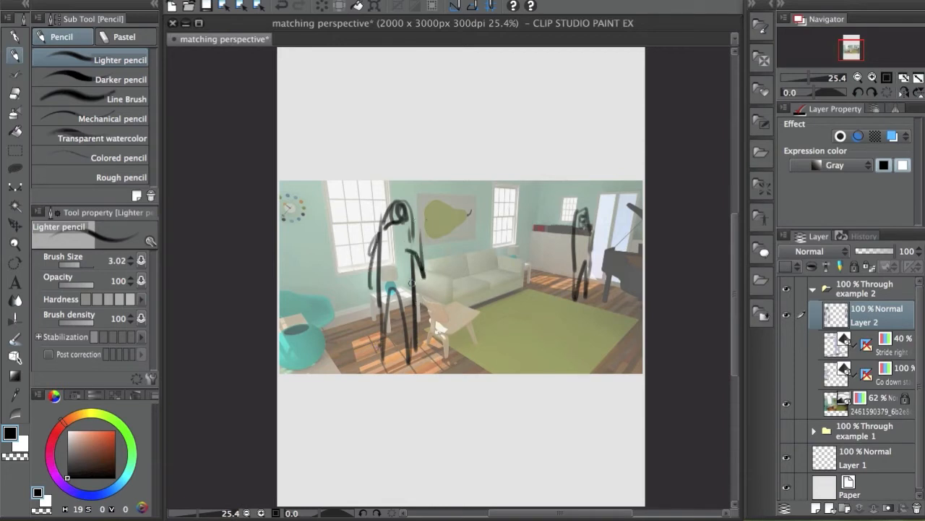
{"action": "left_click", "coordinate": [813, 290]}
{"action": "left_click", "coordinate": [787, 289]}
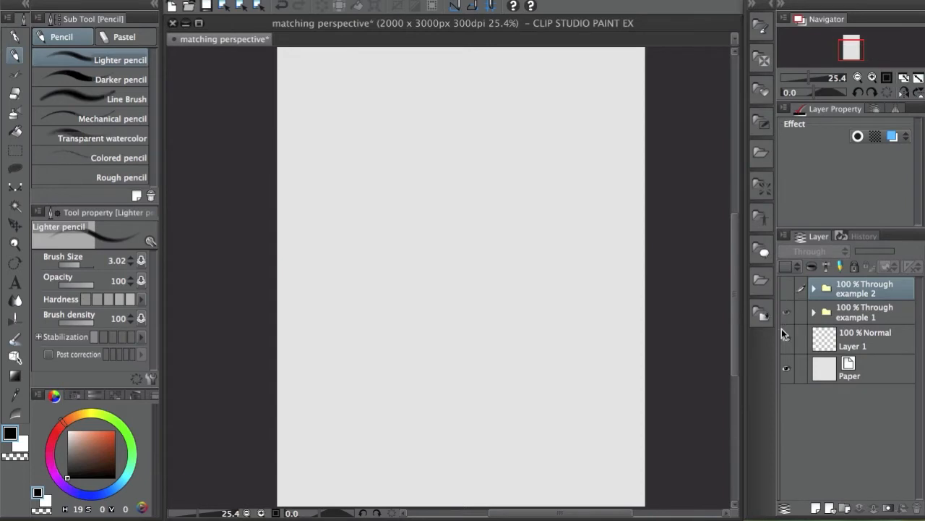
Show and expand the example 1 folder, then pan and zoom onto the street photo
{"action": "left_click", "coordinate": [787, 312]}
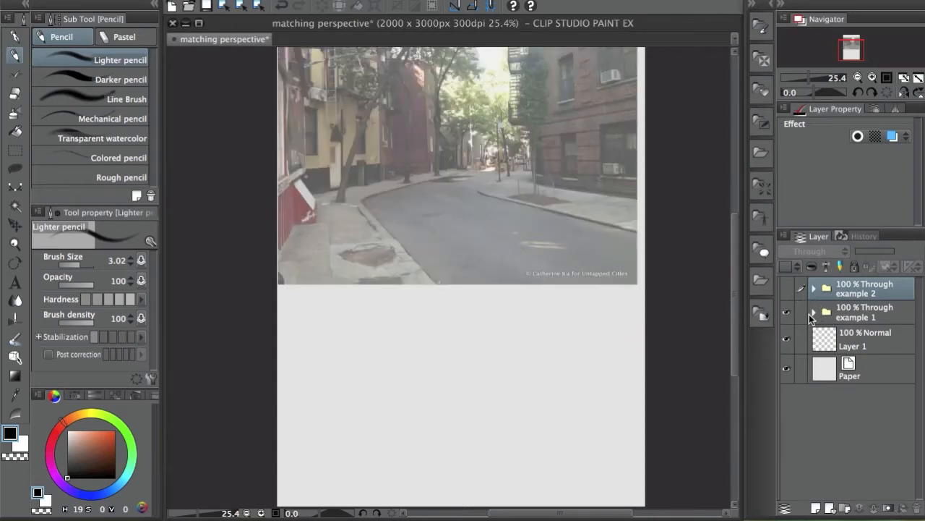
{"action": "left_click", "coordinate": [813, 312]}
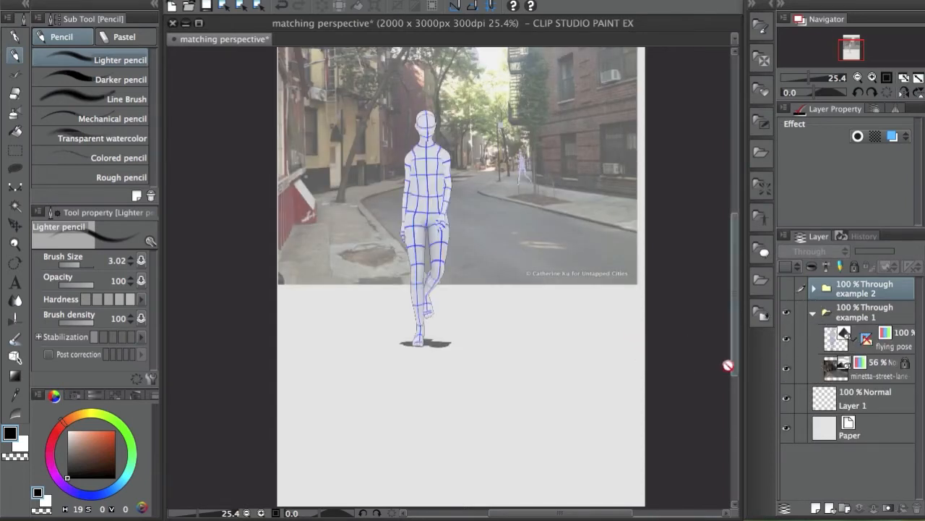
{"action": "left_click_drag", "start_coordinate": [611, 248], "coordinate": [595, 366]}
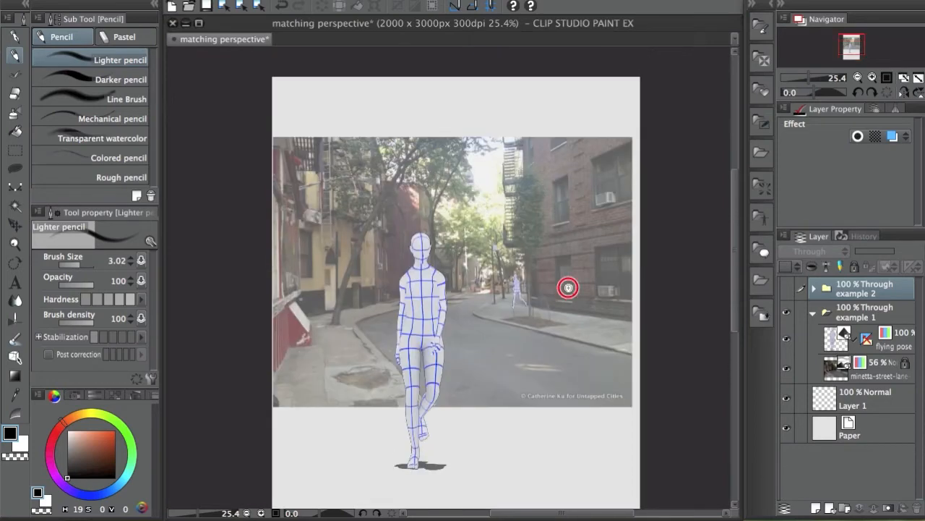
{"action": "left_click_drag", "start_coordinate": [569, 288], "coordinate": [581, 290]}
{"action": "left_click_drag", "start_coordinate": [564, 357], "coordinate": [587, 367]}
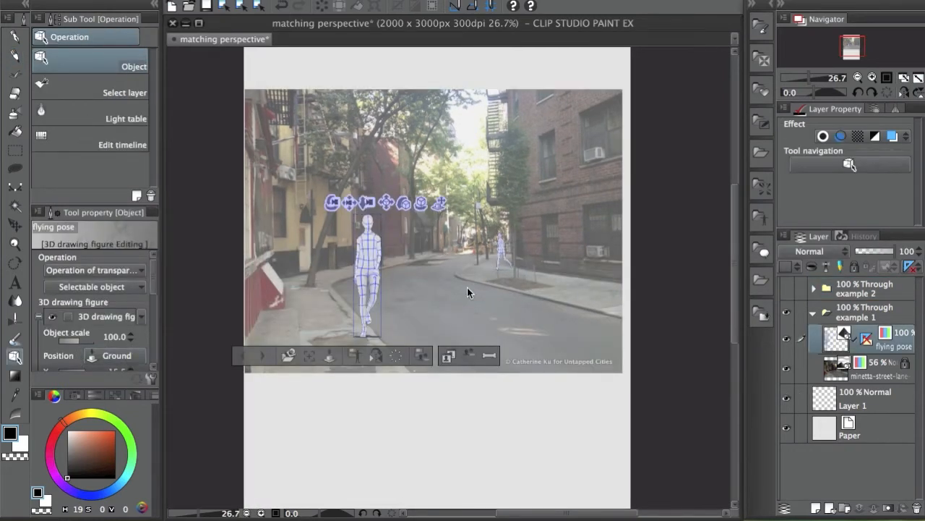
Set the street figure's Object scale to 300 and push it back into the road
{"action": "left_click", "coordinate": [112, 338]}
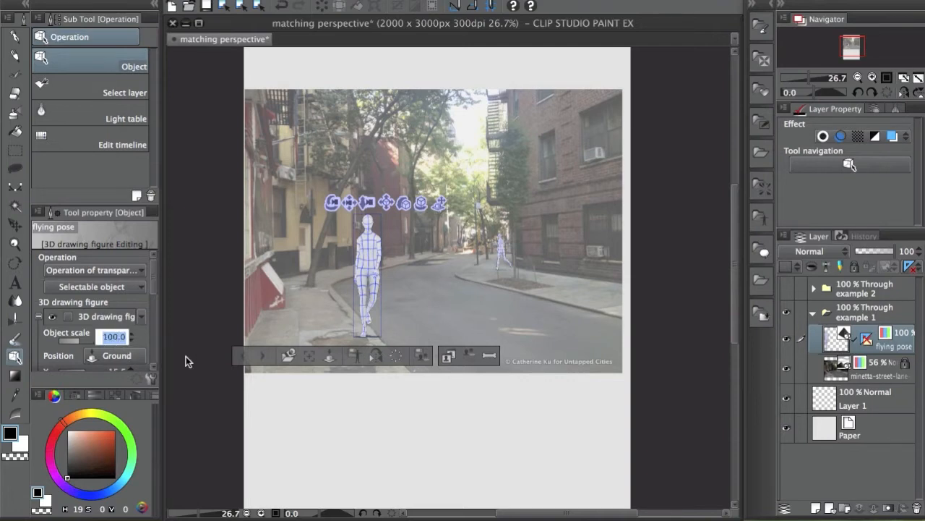
{"action": "type", "text": "300"}
{"action": "key", "text": "Return"}
{"action": "left_click_drag", "start_coordinate": [410, 107], "coordinate": [418, 306]}
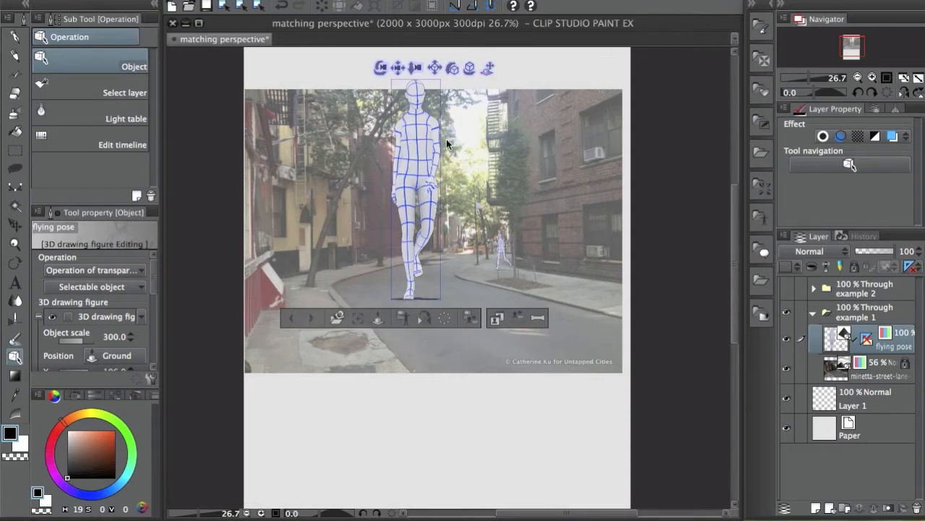
Push the walking figure farther back and bring the second figure into the right foreground
{"action": "left_click_drag", "start_coordinate": [488, 68], "coordinate": [402, 280]}
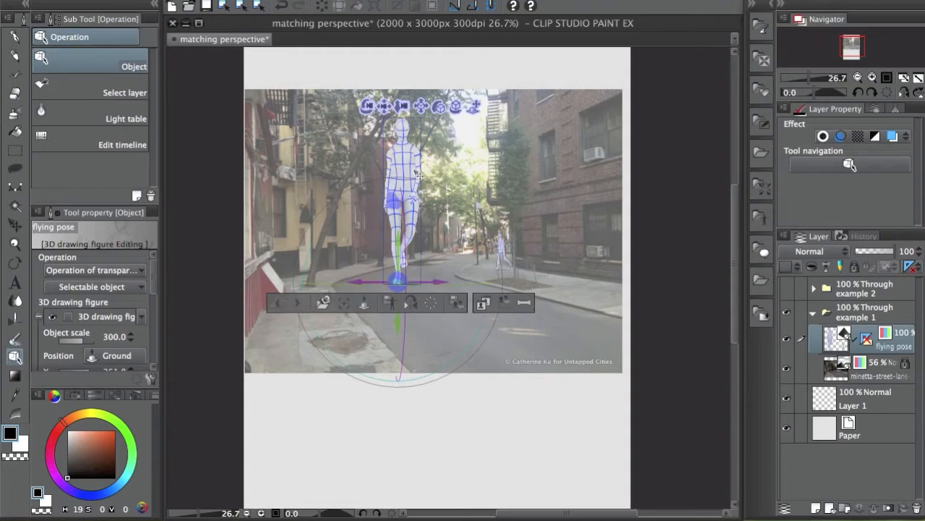
{"action": "left_click", "coordinate": [298, 305]}
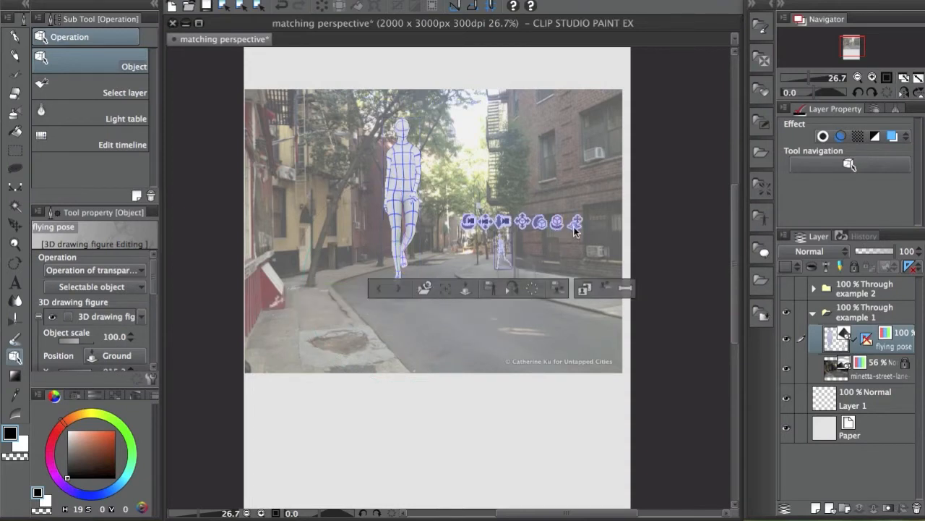
{"action": "left_click_drag", "start_coordinate": [575, 222], "coordinate": [481, 307]}
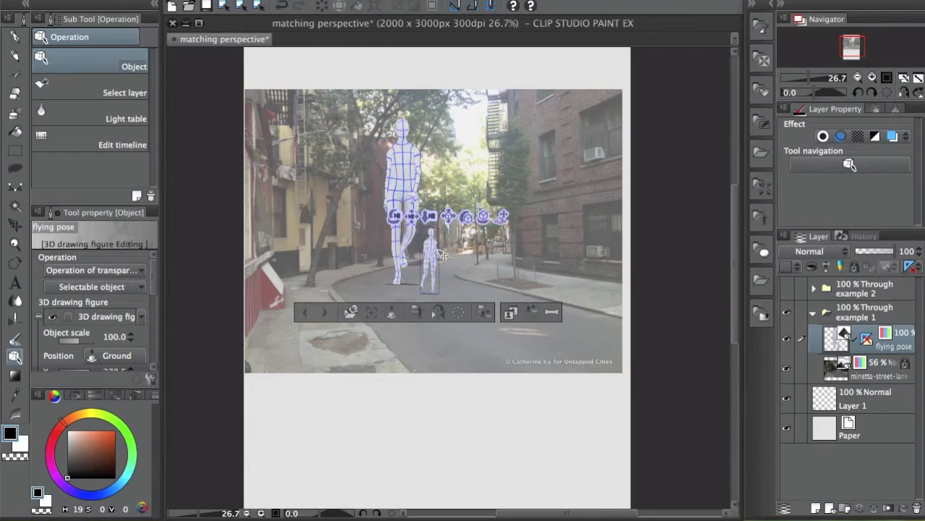
{"action": "left_click_drag", "start_coordinate": [501, 219], "coordinate": [512, 412]}
{"action": "left_click_drag", "start_coordinate": [520, 341], "coordinate": [507, 382]}
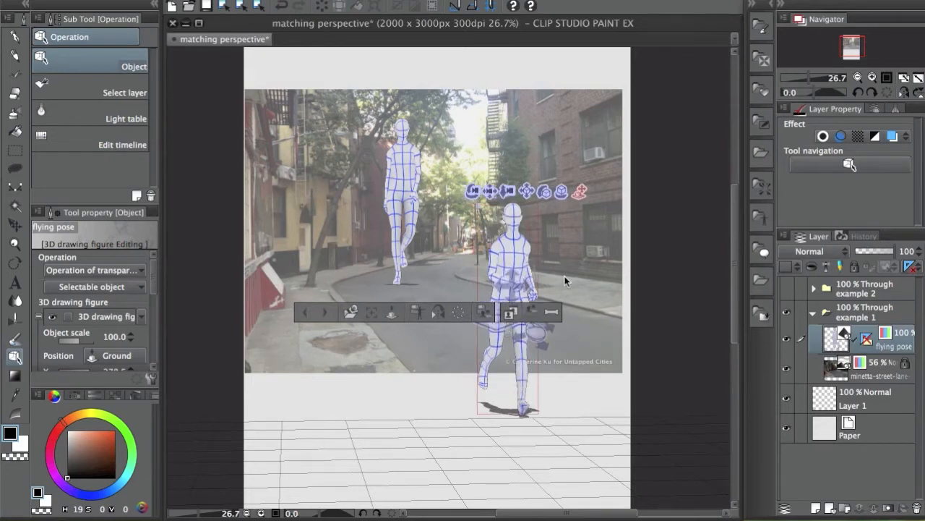
{"action": "left_click_drag", "start_coordinate": [566, 280], "coordinate": [565, 281]}
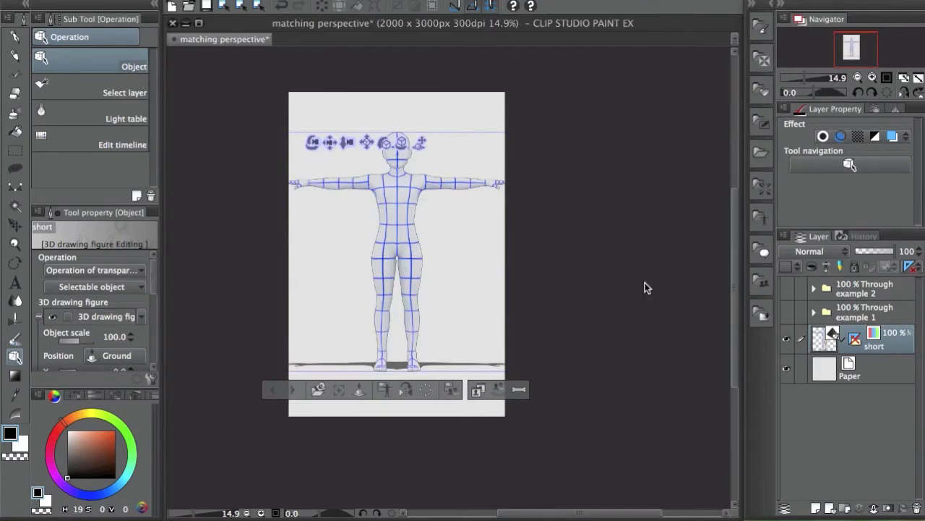
Show the short figure's perspective ruler and raise the camera so its legs stand on the grid
{"action": "left_click_drag", "start_coordinate": [516, 311], "coordinate": [577, 307]}
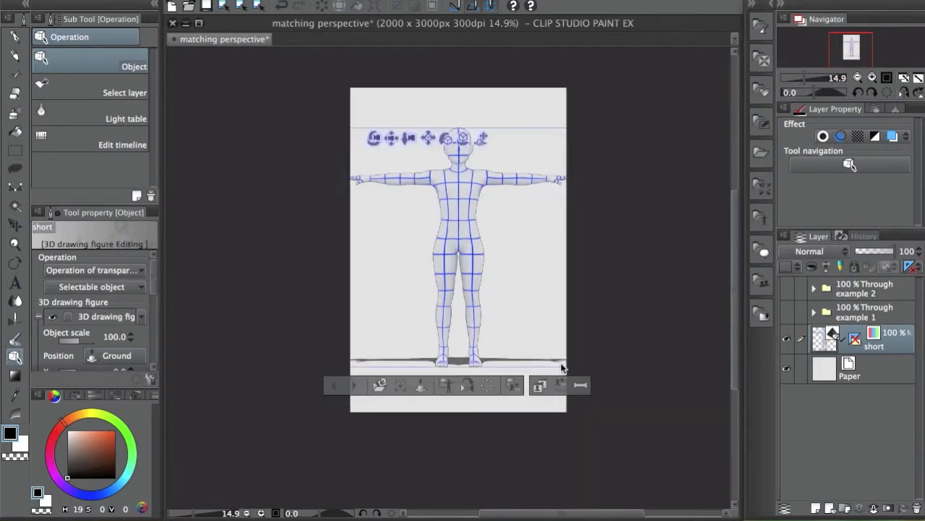
{"action": "left_click", "coordinate": [856, 339]}
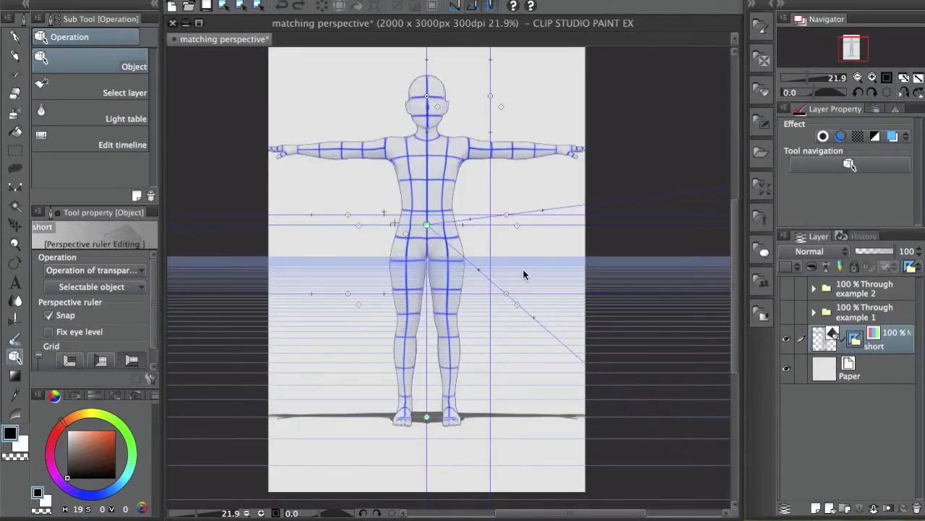
{"action": "left_click", "coordinate": [410, 151]}
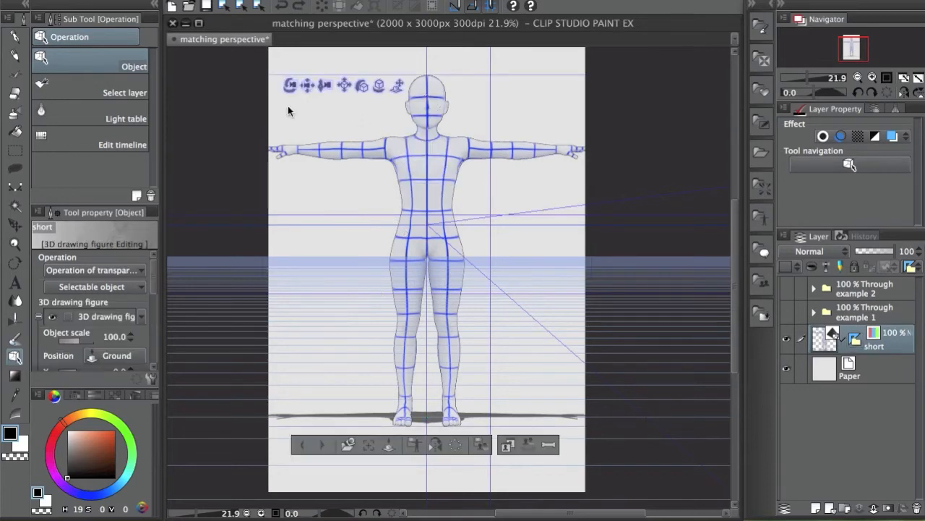
{"action": "left_click_drag", "start_coordinate": [308, 86], "coordinate": [313, 4]}
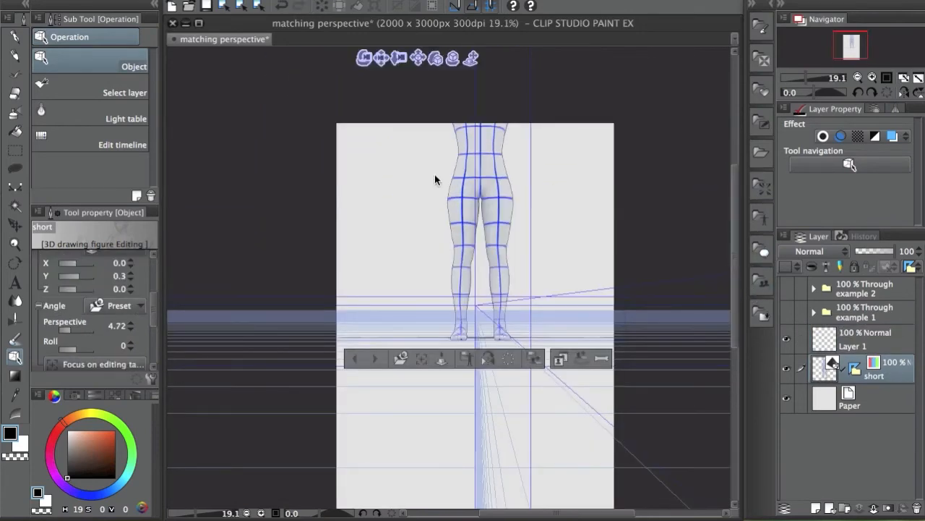
Vary the T-pose figure's camera perspective, up to 39.07, then settle it at 22.23
{"action": "mouse_move", "coordinate": [155, 305]}
{"action": "left_mouse_down"}
{"action": "mouse_move", "coordinate": [149, 310]}
{"action": "mouse_move", "coordinate": [155, 295]}
{"action": "mouse_move", "coordinate": [151, 310]}
{"action": "left_mouse_up"}
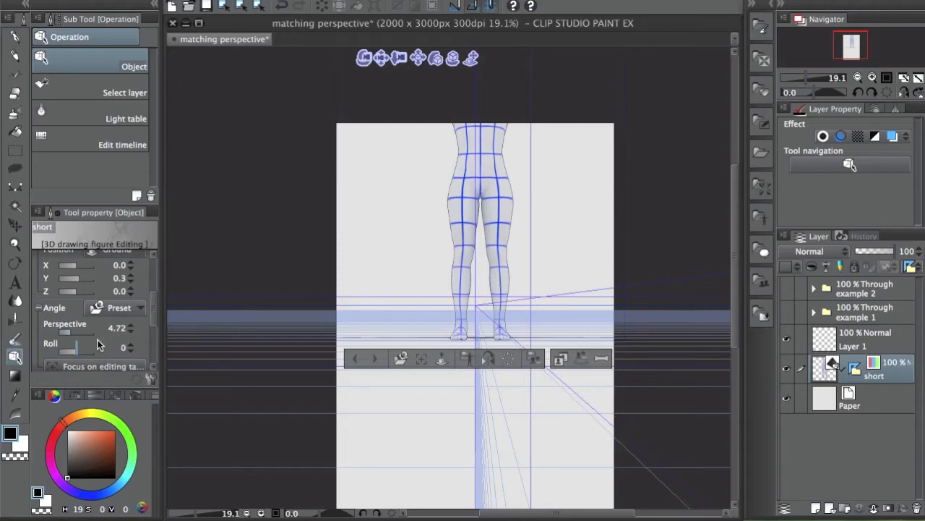
{"action": "left_click_drag", "start_coordinate": [75, 333], "coordinate": [86, 333]}
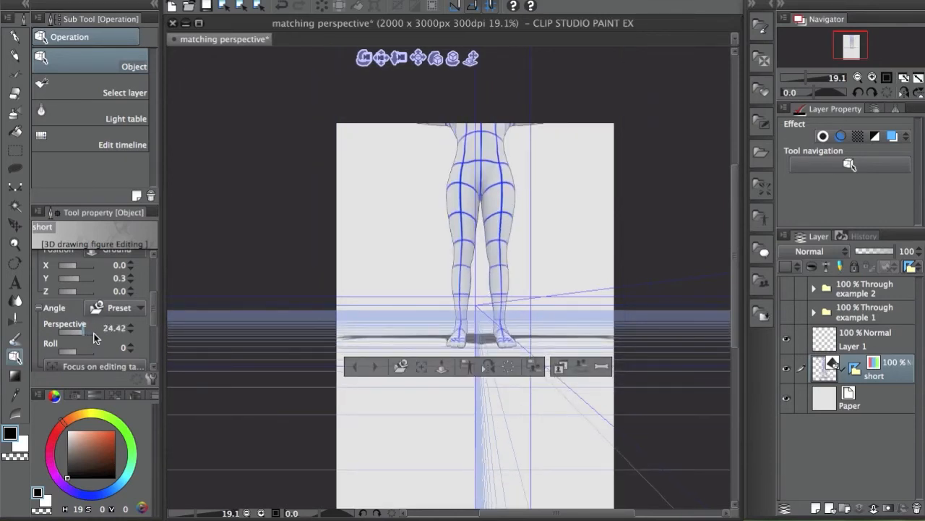
{"action": "left_click", "coordinate": [78, 332]}
{"action": "left_click_drag", "start_coordinate": [78, 331], "coordinate": [68, 335]}
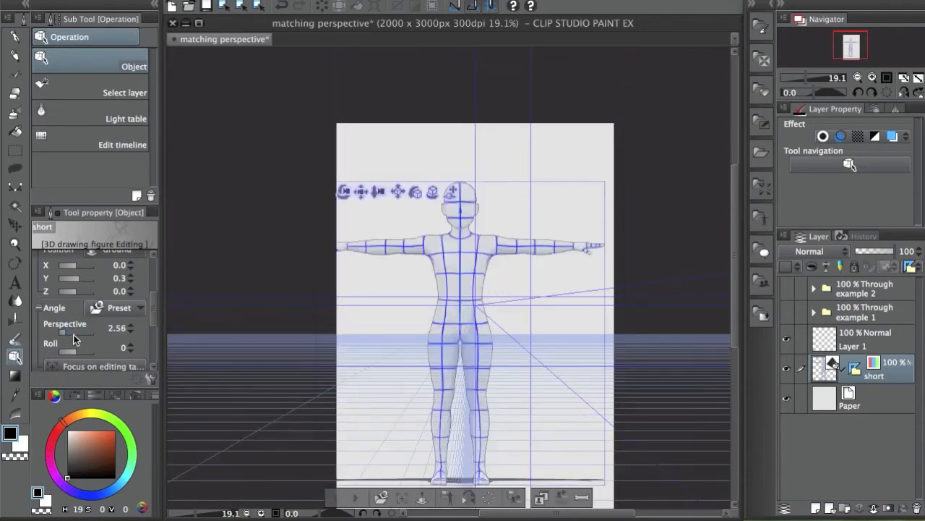
{"action": "left_click", "coordinate": [73, 333]}
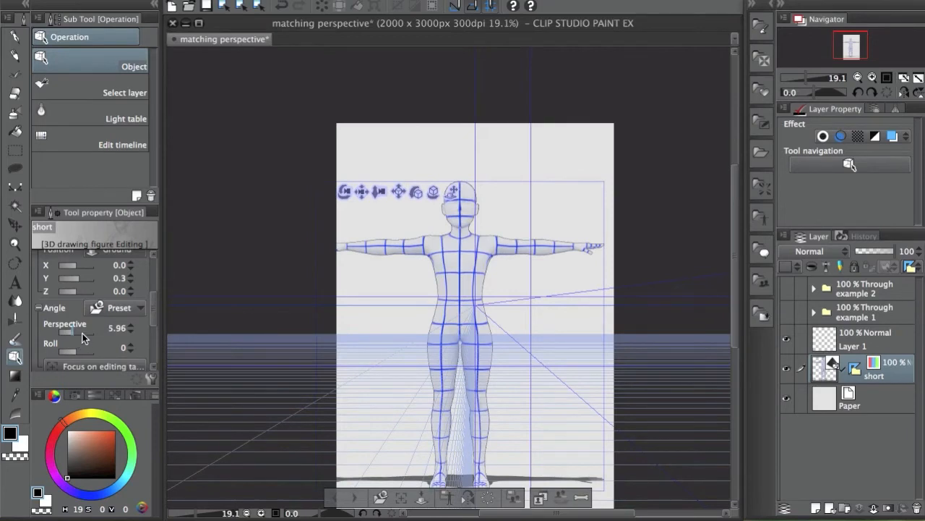
{"action": "left_click", "coordinate": [81, 333]}
{"action": "left_click", "coordinate": [86, 331]}
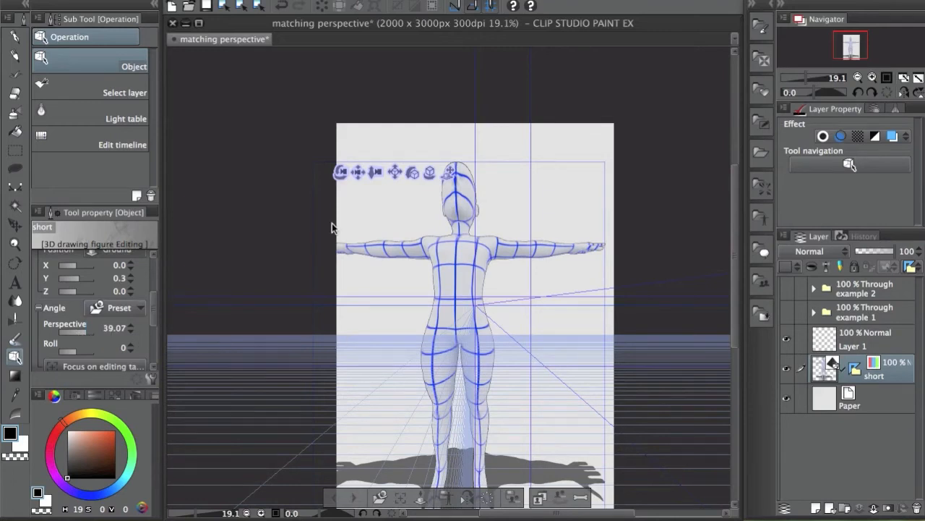
{"action": "left_click", "coordinate": [72, 334]}
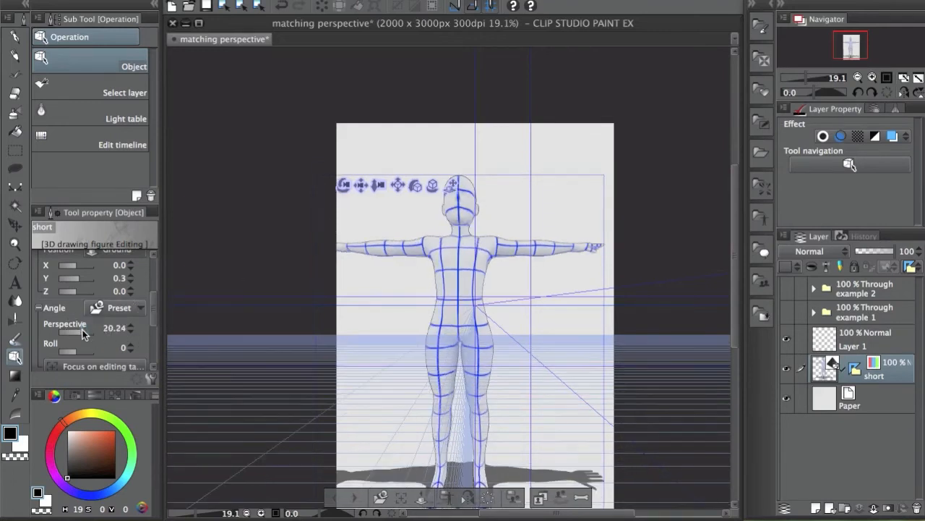
{"action": "left_click", "coordinate": [69, 331]}
{"action": "left_click", "coordinate": [78, 332]}
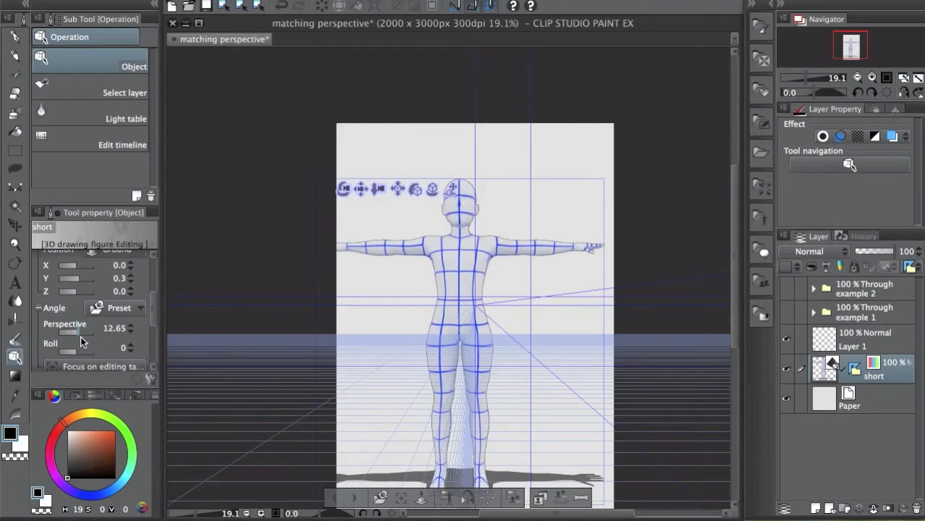
{"action": "left_click", "coordinate": [83, 335]}
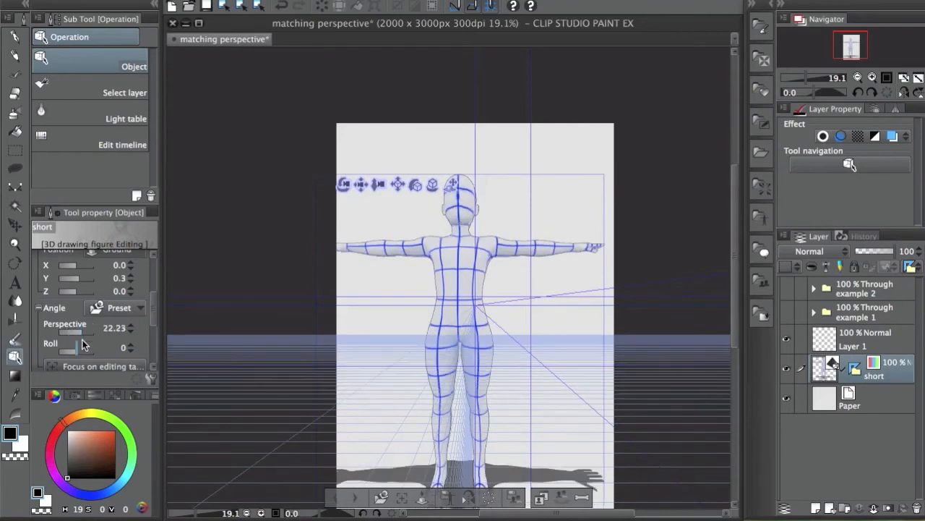
{"action": "left_click_drag", "start_coordinate": [473, 217], "coordinate": [583, 168]}
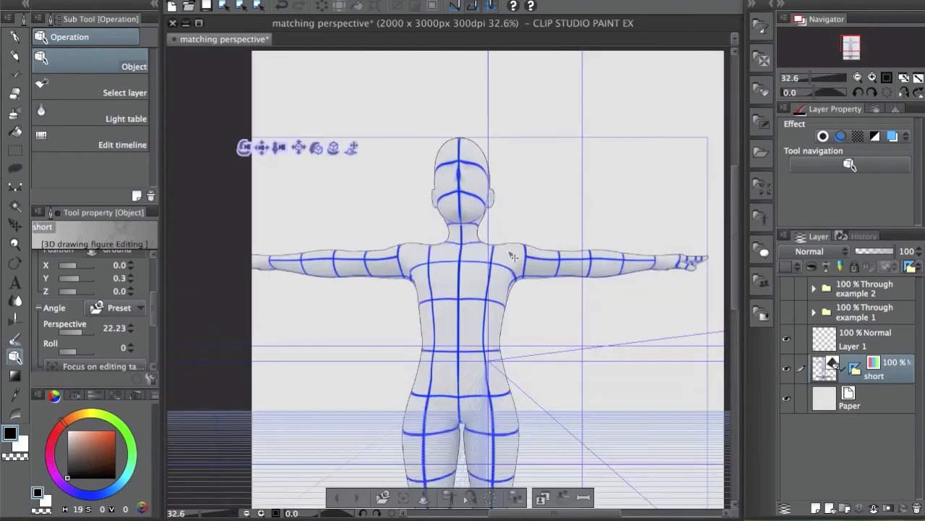
Orbit the camera so the T-pose figure is seen from slightly above
{"action": "left_click_drag", "start_coordinate": [259, 146], "coordinate": [283, 145]}
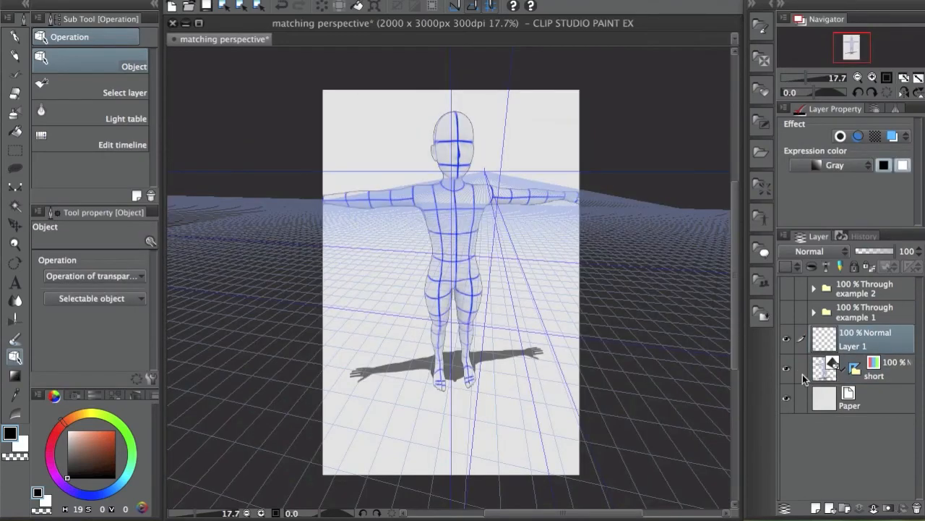
{"action": "left_click", "coordinate": [856, 370]}
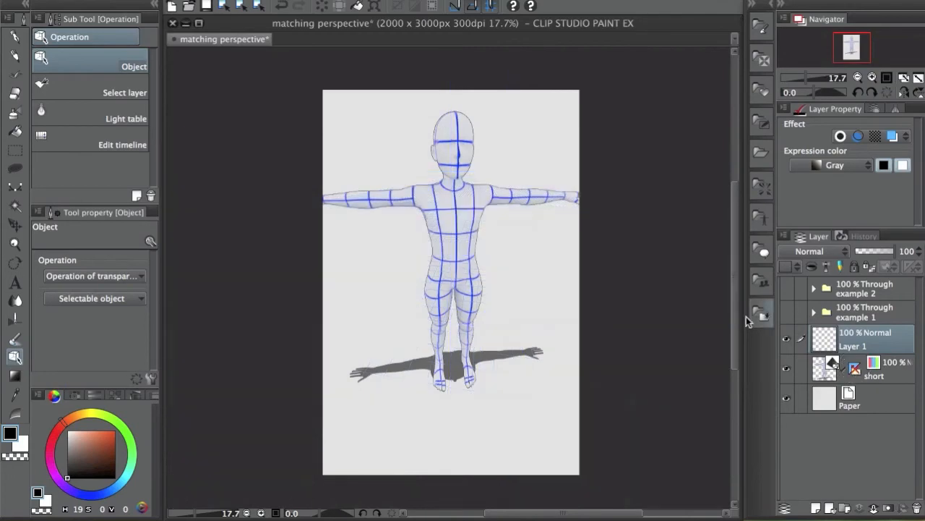
{"action": "left_click", "coordinate": [856, 370]}
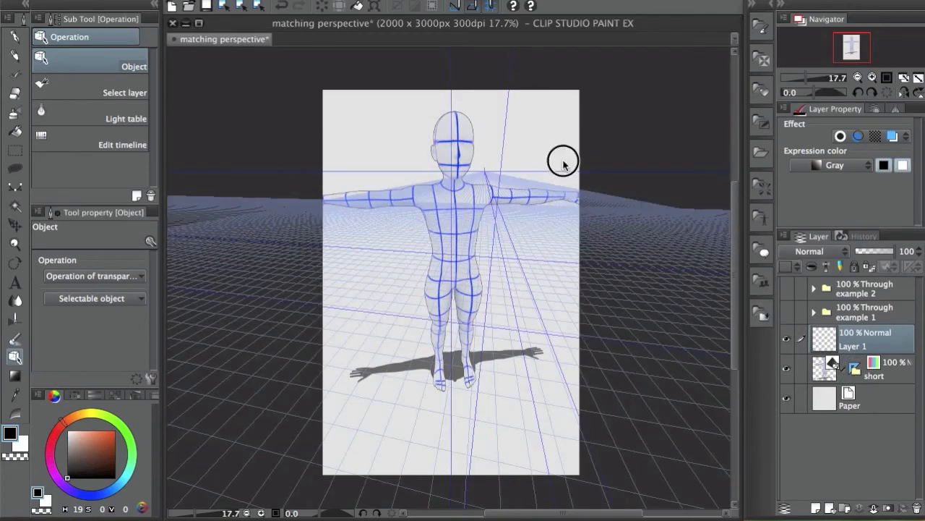
{"action": "left_click", "coordinate": [896, 373]}
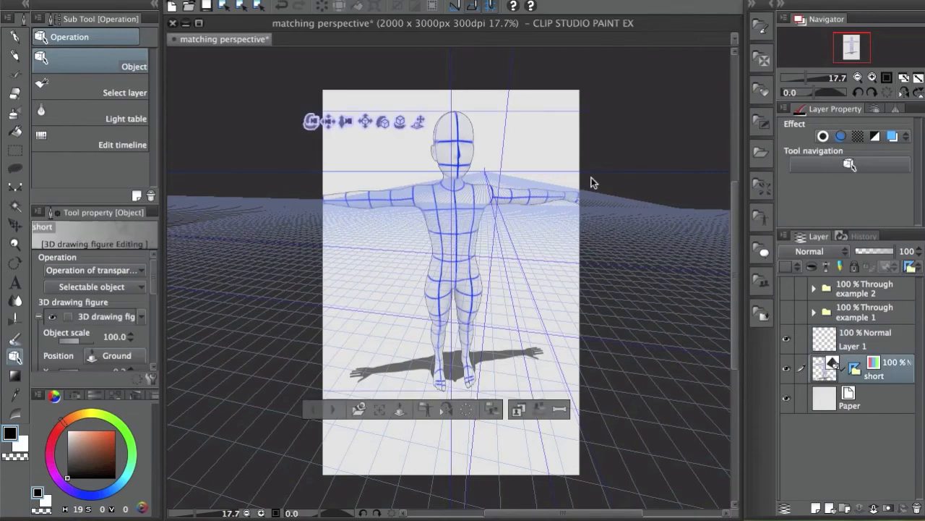
{"action": "left_click_drag", "start_coordinate": [542, 141], "coordinate": [539, 171]}
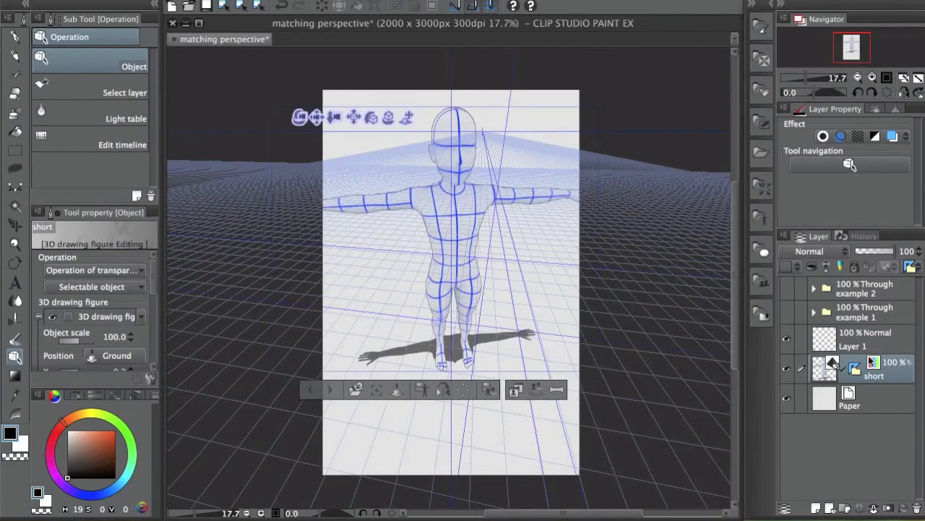
Set the figure's perspective to 18.42 and display its perspective ruler and ground grid
{"action": "left_click", "coordinate": [883, 347]}
{"action": "left_click", "coordinate": [850, 405]}
{"action": "left_click", "coordinate": [853, 368]}
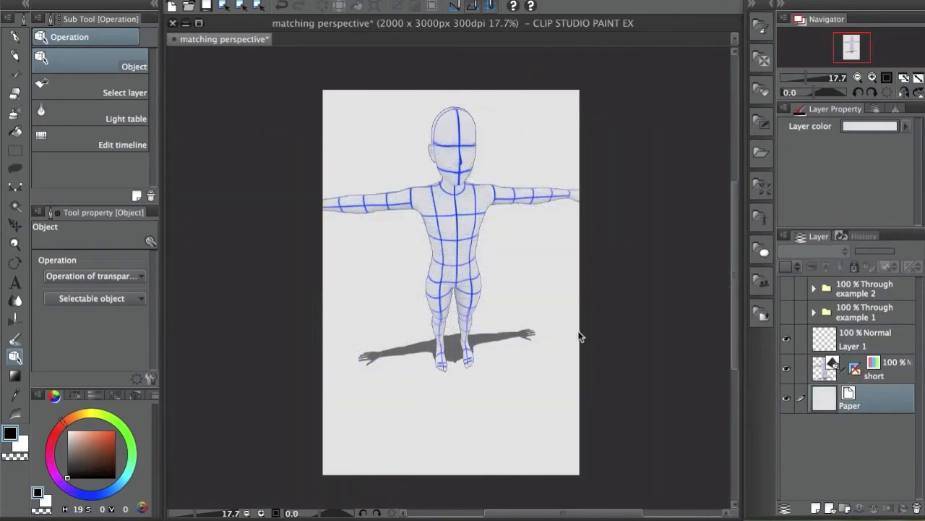
{"action": "left_click", "coordinate": [872, 375]}
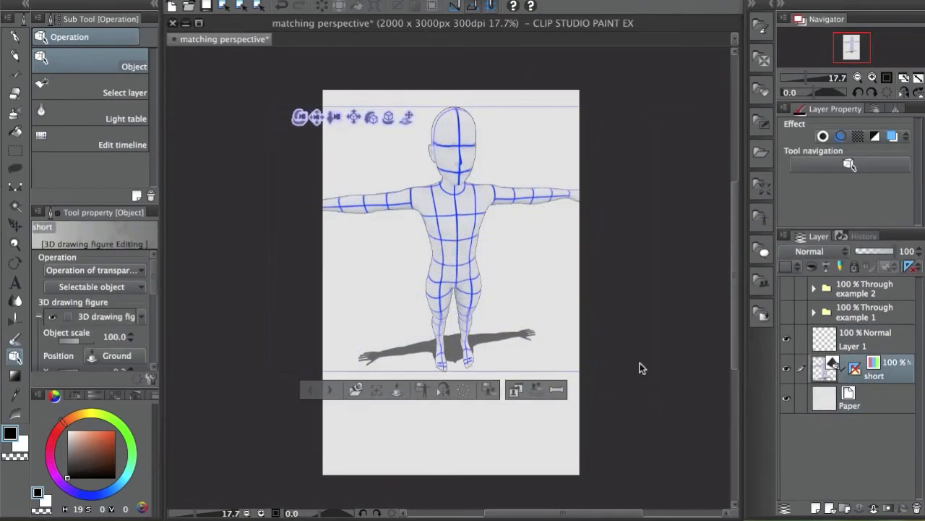
{"action": "left_click_drag", "start_coordinate": [152, 276], "coordinate": [149, 296]}
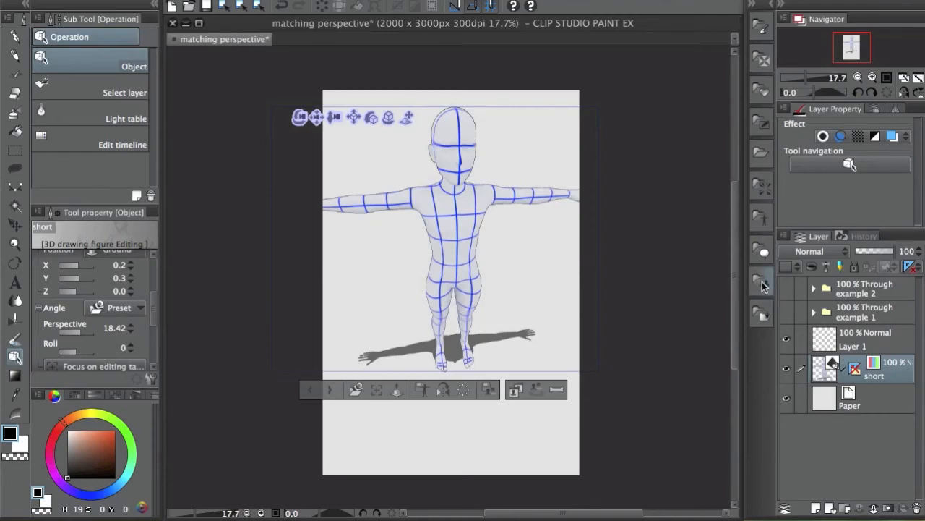
{"action": "left_click", "coordinate": [856, 370]}
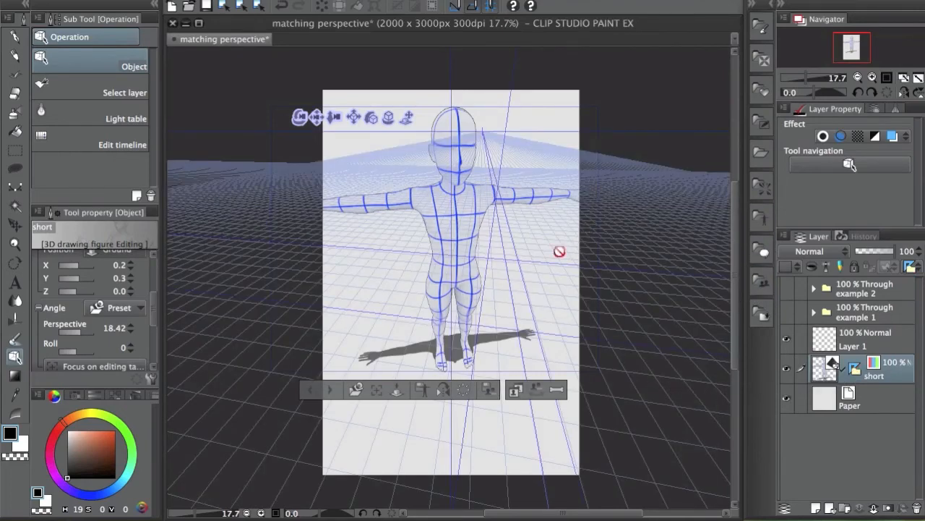
Switch to the Lighter pencil on Layer 1, drawing and undoing a first ground stroke
{"action": "key", "text": "p"}
{"action": "left_click", "coordinate": [866, 338]}
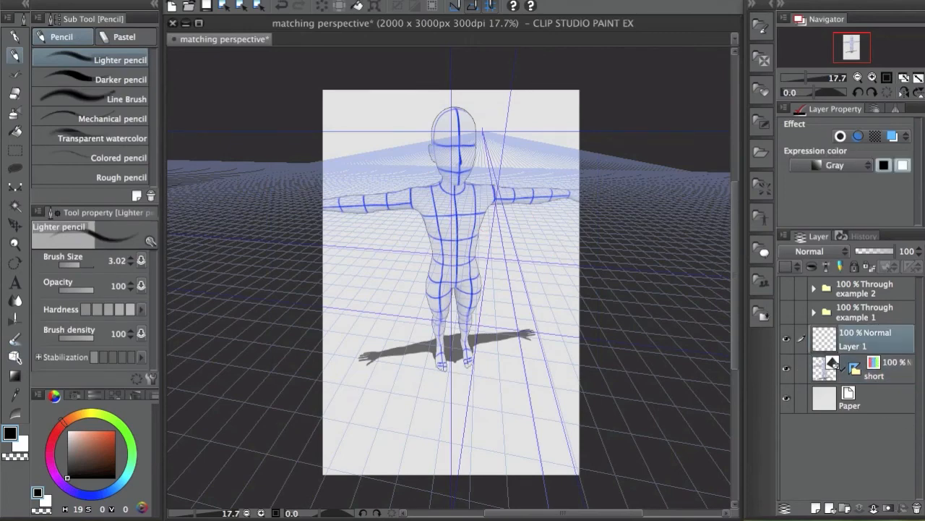
{"action": "mouse_move", "coordinate": [332, 303]}
{"action": "left_mouse_down"}
{"action": "mouse_move", "coordinate": [373, 250]}
{"action": "mouse_move", "coordinate": [412, 247]}
{"action": "mouse_move", "coordinate": [402, 312]}
{"action": "mouse_move", "coordinate": [337, 348]}
{"action": "left_mouse_up"}
{"action": "key", "text": "ctrl+z"}
{"action": "key", "text": "ctrl+z"}
{"action": "key", "text": "ctrl+z"}
Sketch grid-snapped box outlines on the floor around the figure, with its perspective grid showing
{"action": "mouse_move", "coordinate": [370, 251]}
{"action": "left_mouse_down"}
{"action": "mouse_move", "coordinate": [413, 254]}
{"action": "mouse_move", "coordinate": [373, 326]}
{"action": "left_mouse_up"}
{"action": "mouse_move", "coordinate": [342, 287]}
{"action": "left_mouse_down"}
{"action": "mouse_move", "coordinate": [388, 291]}
{"action": "mouse_move", "coordinate": [369, 335]}
{"action": "left_mouse_up"}
{"action": "left_click_drag", "start_coordinate": [412, 260], "coordinate": [422, 323]}
{"action": "mouse_move", "coordinate": [388, 293]}
{"action": "left_mouse_down"}
{"action": "mouse_move", "coordinate": [410, 338]}
{"action": "mouse_move", "coordinate": [340, 333]}
{"action": "left_mouse_up"}
{"action": "left_click_drag", "start_coordinate": [345, 282], "coordinate": [366, 335]}
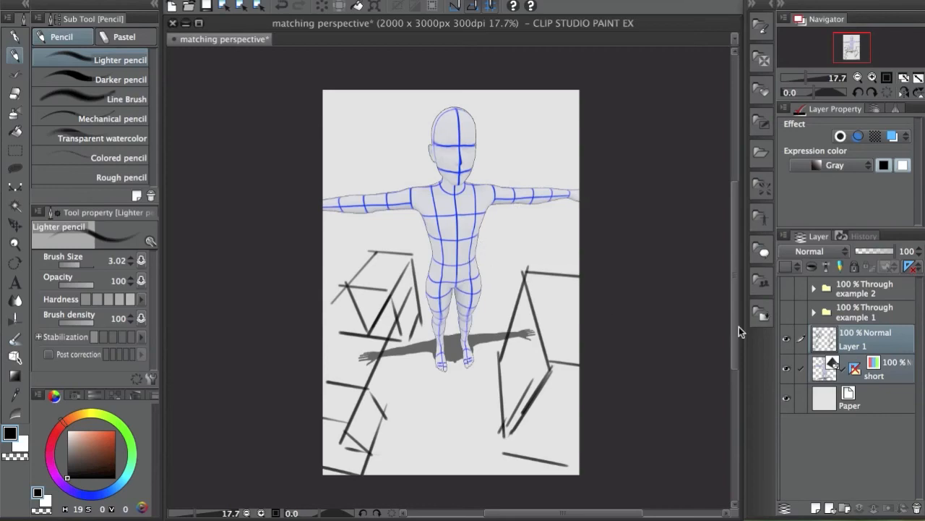
{"action": "left_click", "coordinate": [852, 372], "text": "shift"}
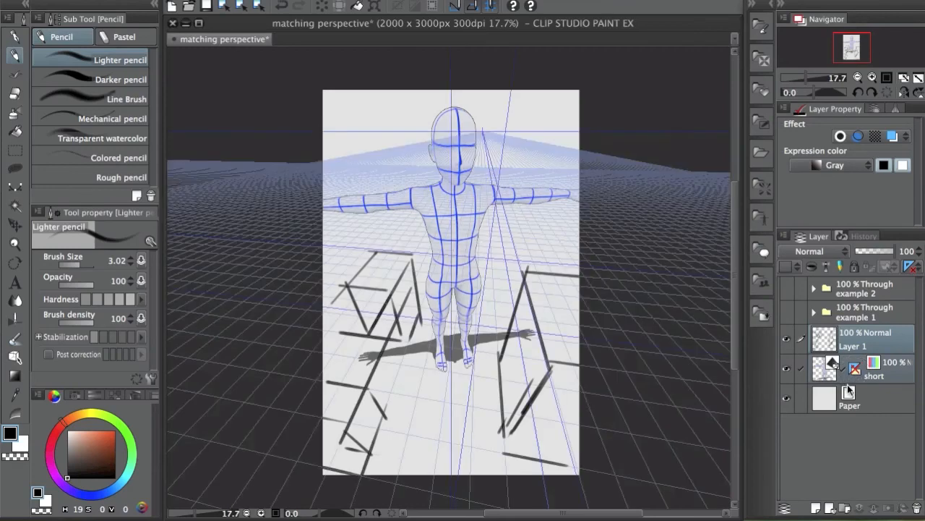
{"action": "left_click", "coordinate": [854, 370]}
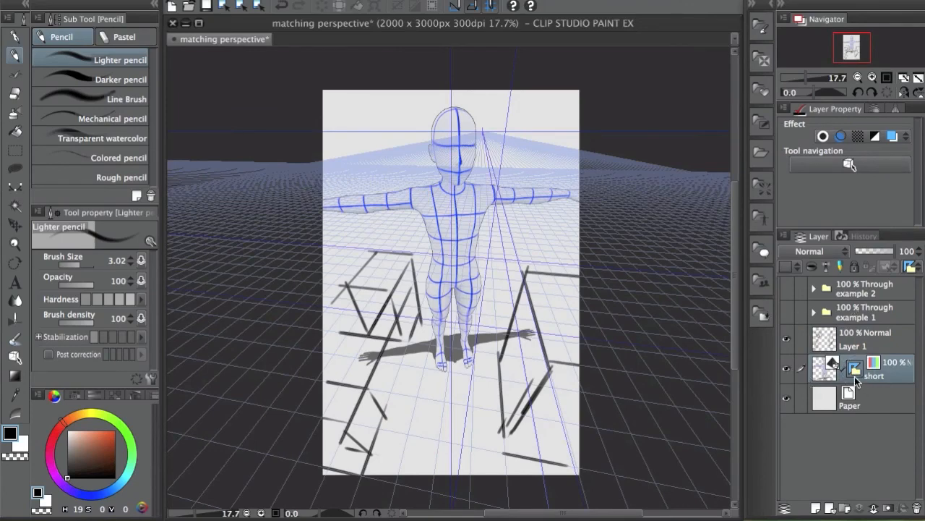